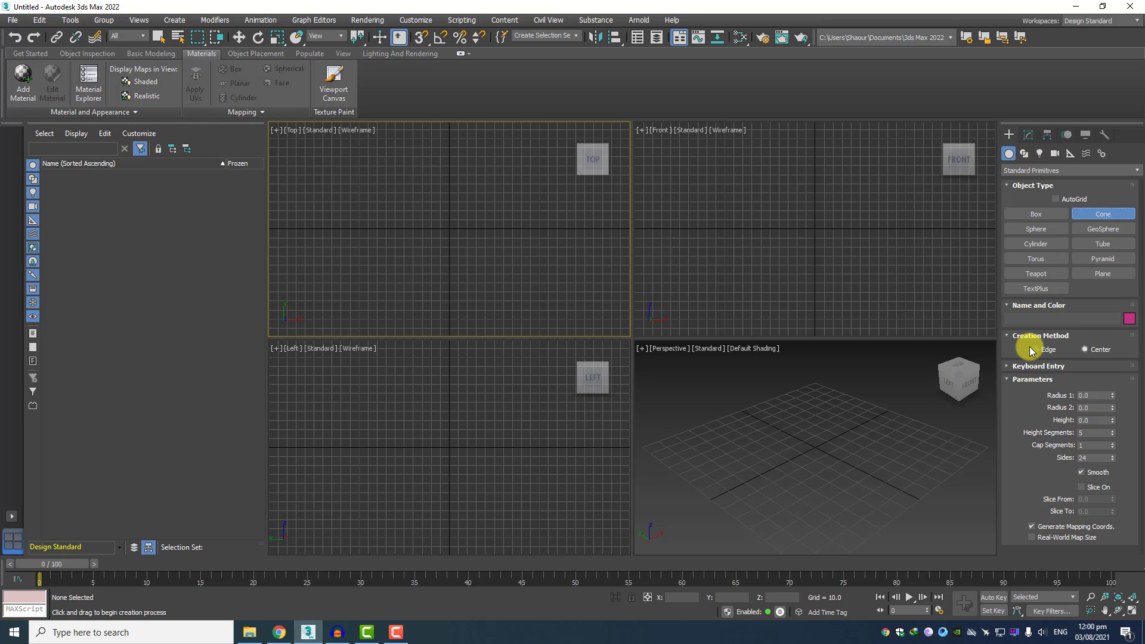
Create a cone centred on the origin in the top view, with base radius about 30, top radius 0 and height about 40.
{"action": "left_click", "coordinate": [1091, 355]}
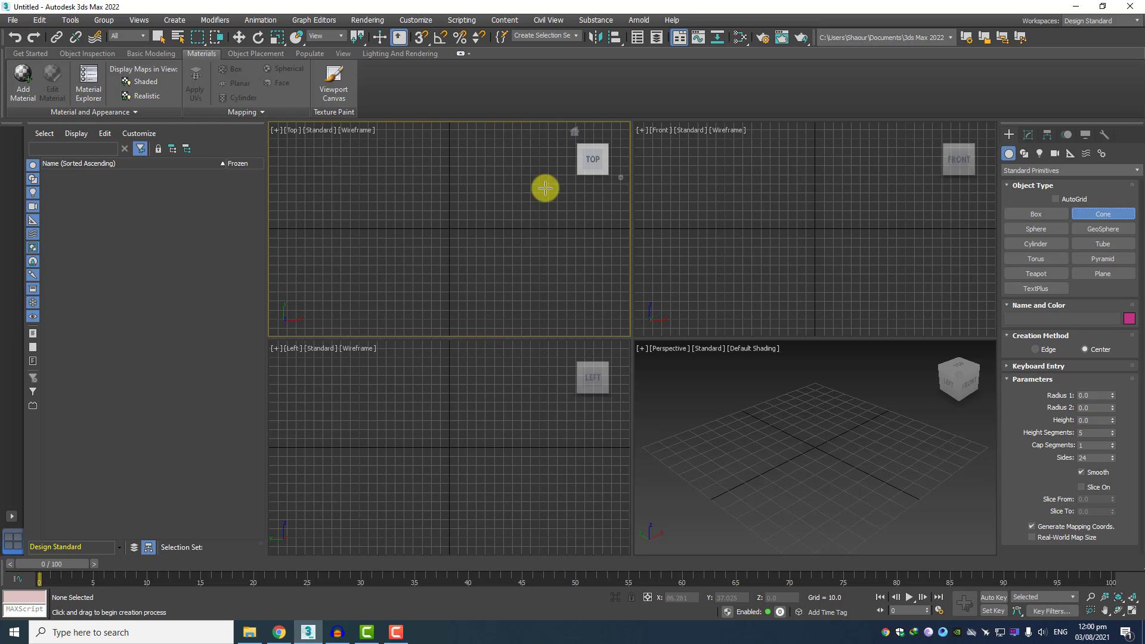
{"action": "mouse_move", "coordinate": [591, 160]}
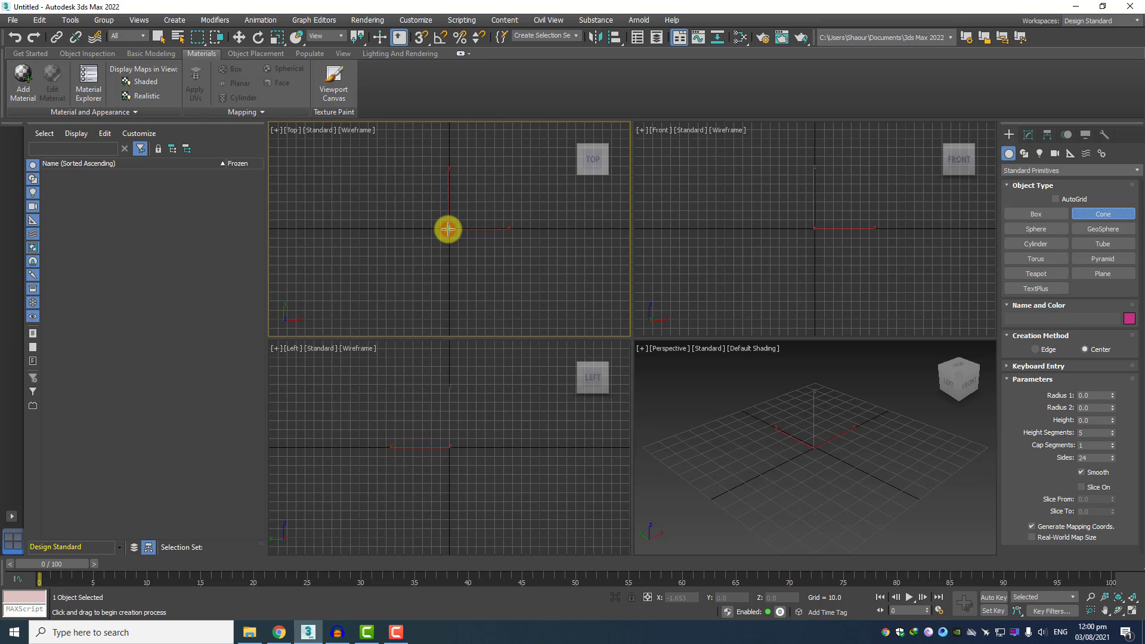
{"action": "left_click_drag", "start_coordinate": [448, 229], "coordinate": [421, 225]}
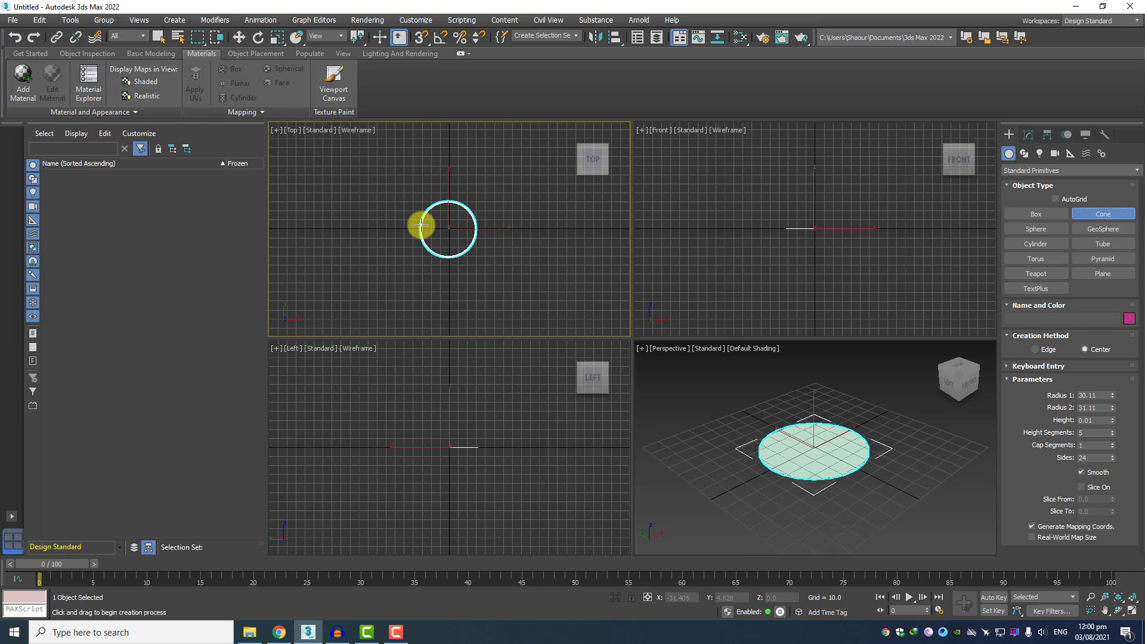
{"action": "left_click_drag", "start_coordinate": [421, 226], "coordinate": [421, 226]}
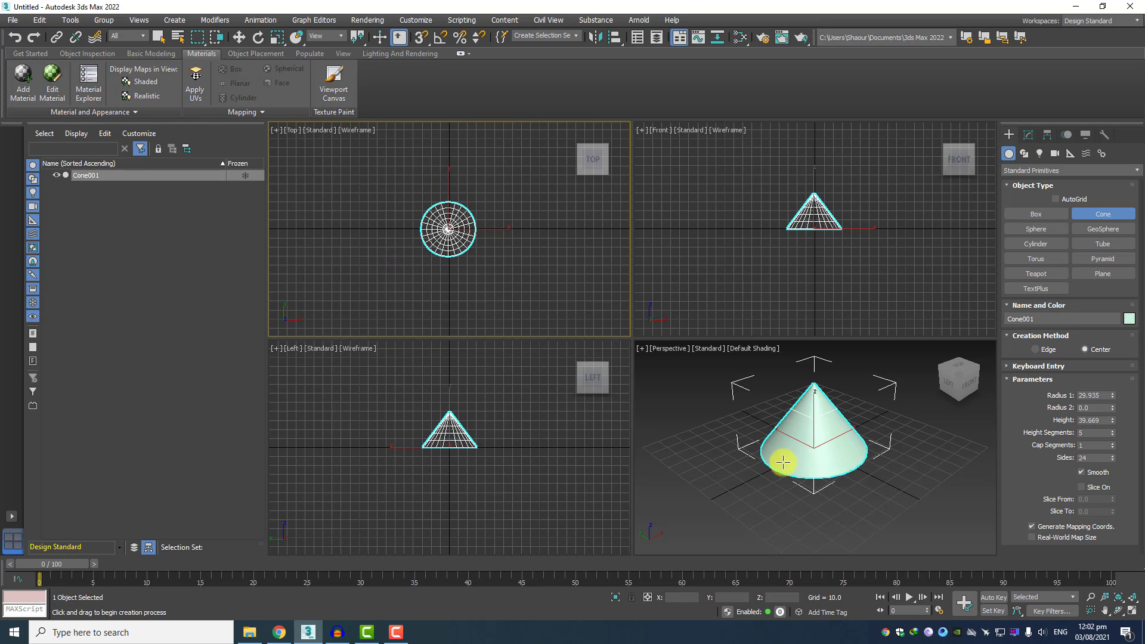
Try to change the finished cone's Radius 1 through the creation parameters.
{"action": "left_click", "coordinate": [895, 496]}
{"action": "scroll", "coordinate": [859, 501], "scroll_direction": "up", "scroll_amount": 4}
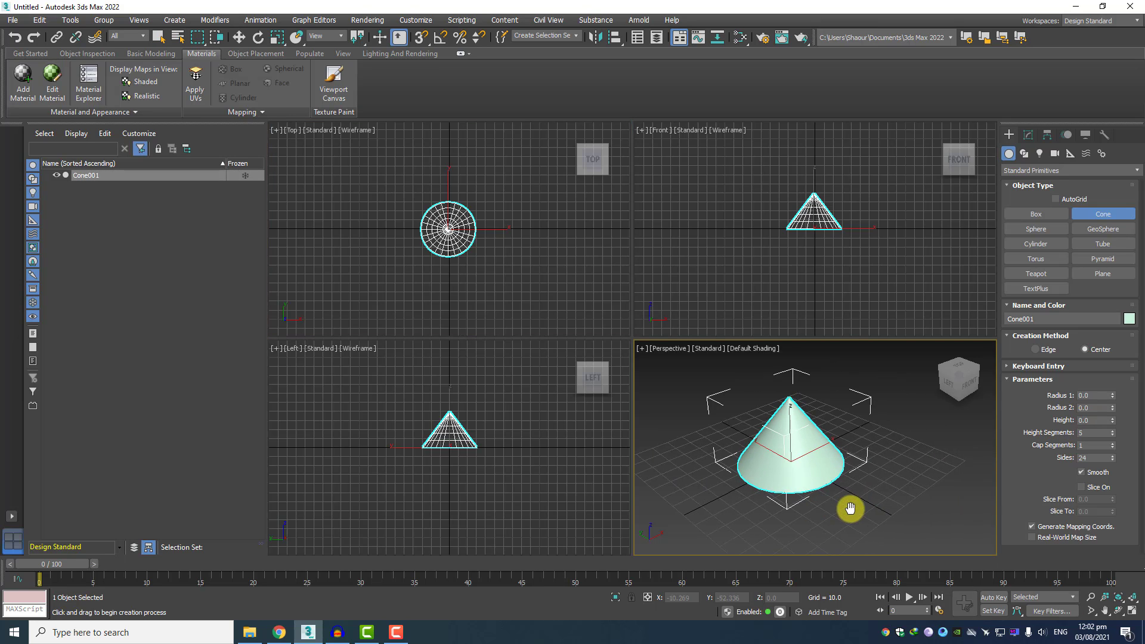
{"action": "mouse_move", "coordinate": [805, 453]}
{"action": "middle_mouse_down"}
{"action": "mouse_move", "coordinate": [824, 456]}
{"action": "mouse_move", "coordinate": [777, 442]}
{"action": "mouse_move", "coordinate": [800, 438]}
{"action": "middle_mouse_up"}
{"action": "scroll", "coordinate": [782, 402], "scroll_direction": "down", "scroll_amount": 3}
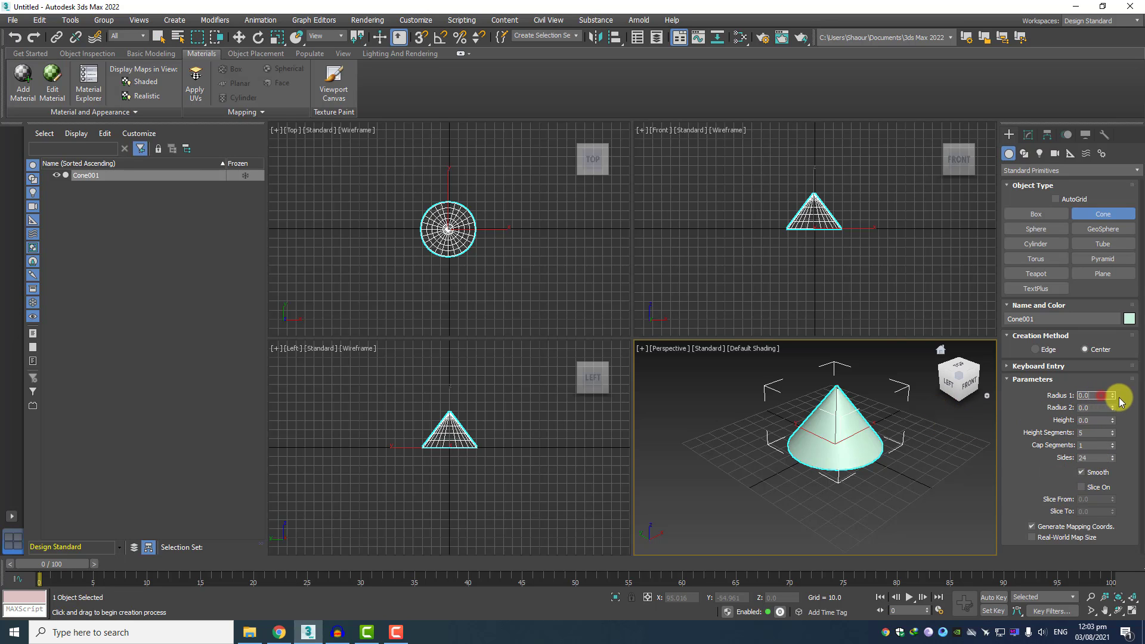
{"action": "left_click_drag", "start_coordinate": [1113, 396], "coordinate": [1111, 332]}
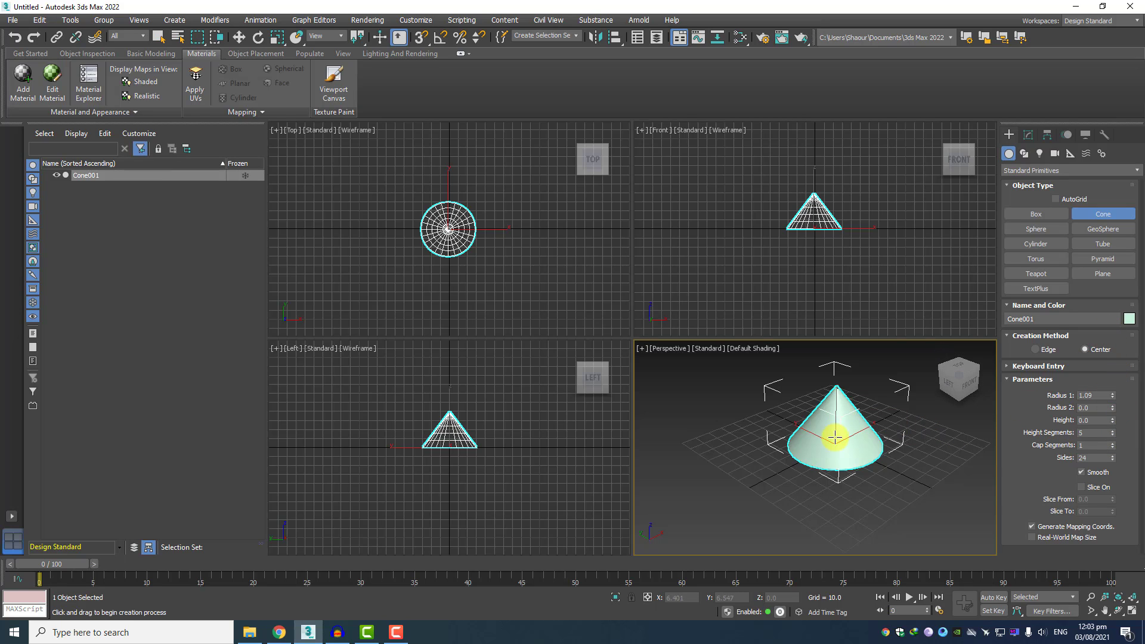
{"action": "scroll", "coordinate": [818, 429], "scroll_direction": "up", "scroll_amount": 5}
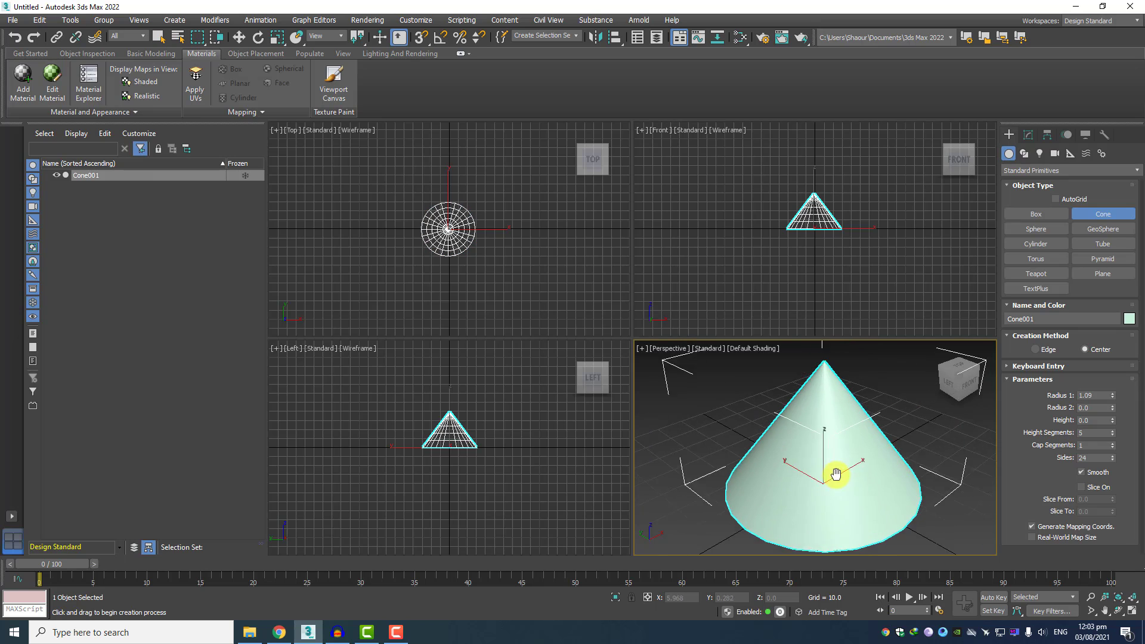
{"action": "mouse_move", "coordinate": [833, 474]}
{"action": "middle_mouse_down"}
{"action": "mouse_move", "coordinate": [741, 463]}
{"action": "mouse_move", "coordinate": [818, 468]}
{"action": "middle_mouse_up"}
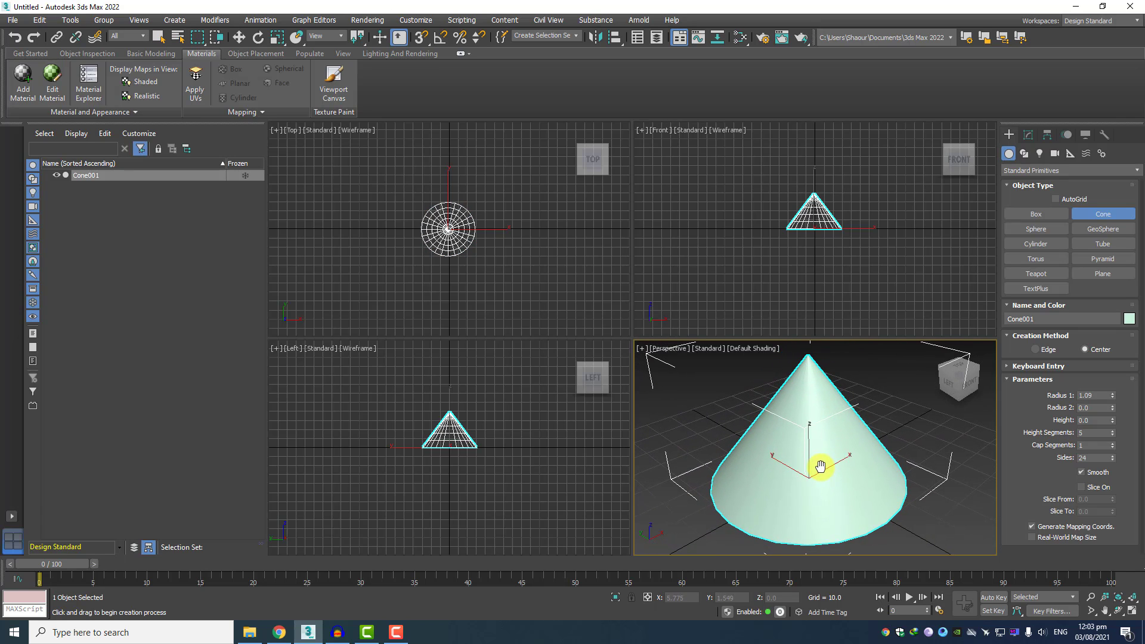
{"action": "left_click_drag", "start_coordinate": [1113, 395], "coordinate": [1113, 254]}
{"action": "left_click", "coordinate": [831, 455]}
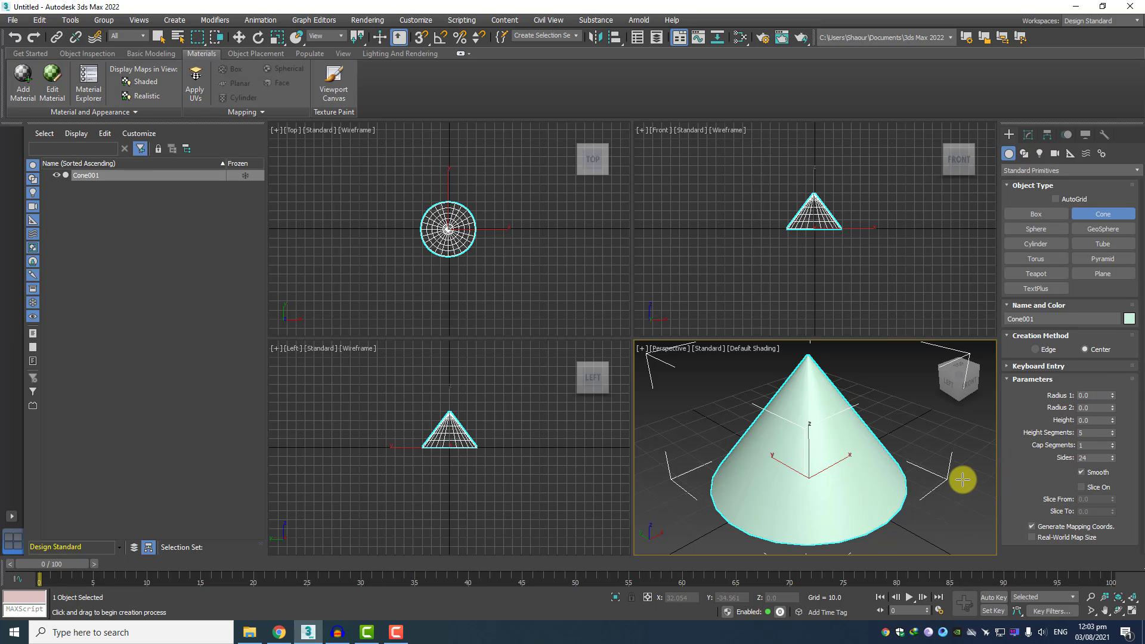
Leave cone creation, clear the selection, and select the cone again in the perspective view.
{"action": "left_click", "coordinate": [975, 500]}
{"action": "left_click", "coordinate": [817, 387]}
{"action": "scroll", "coordinate": [867, 459], "scroll_direction": "down", "scroll_amount": 4}
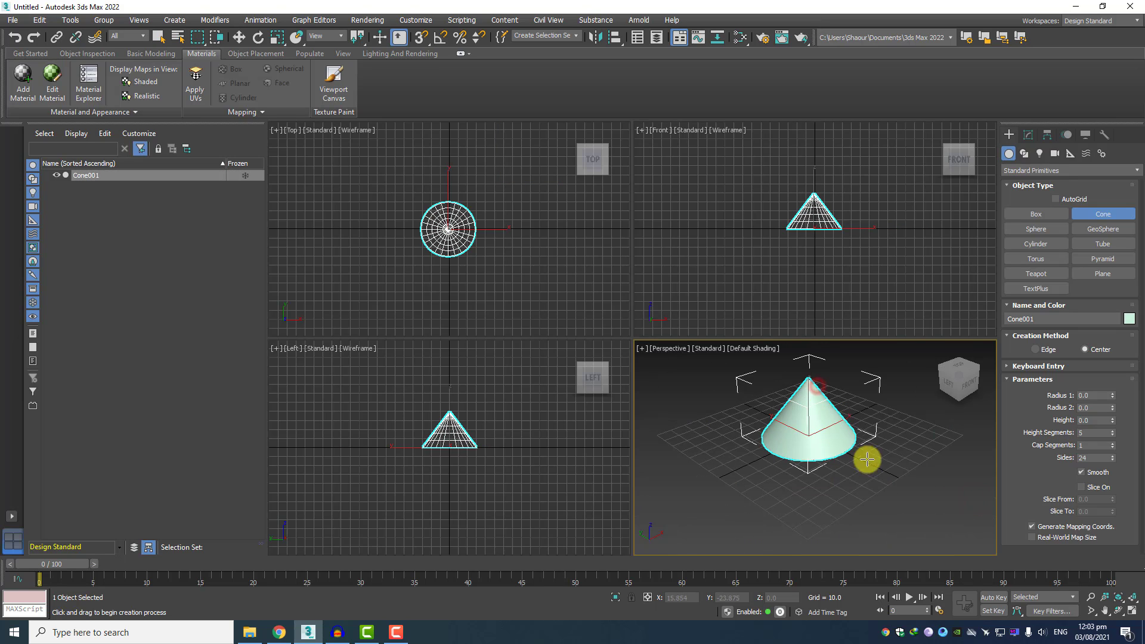
{"action": "left_click", "coordinate": [897, 481]}
{"action": "right_click", "coordinate": [943, 418]}
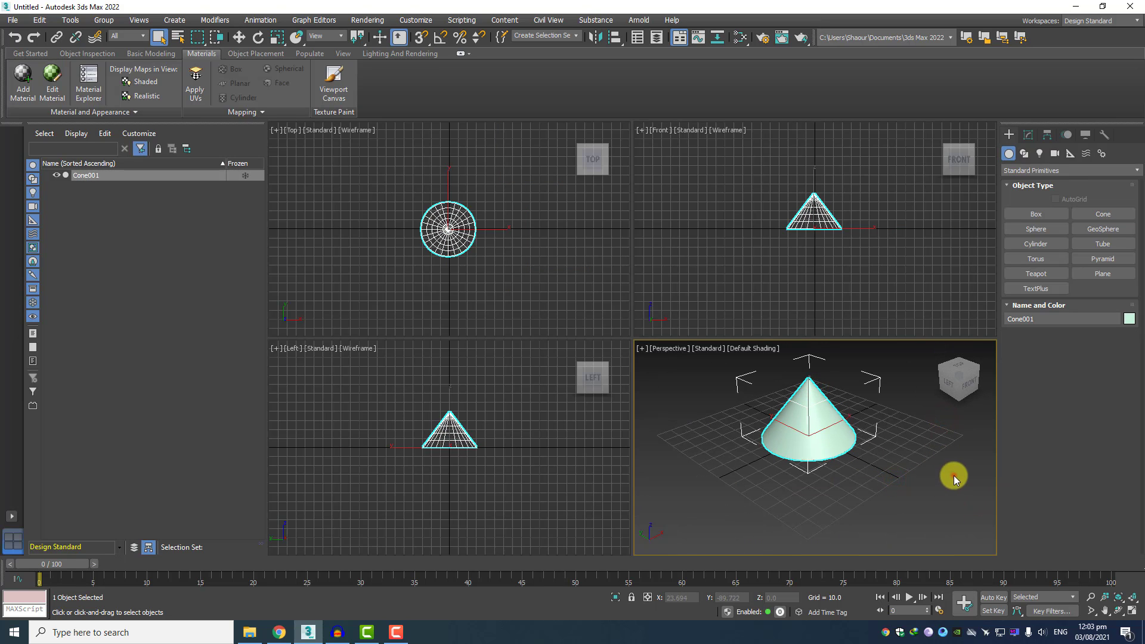
{"action": "left_click", "coordinate": [952, 475]}
{"action": "scroll", "coordinate": [816, 420], "scroll_direction": "up", "scroll_amount": 3}
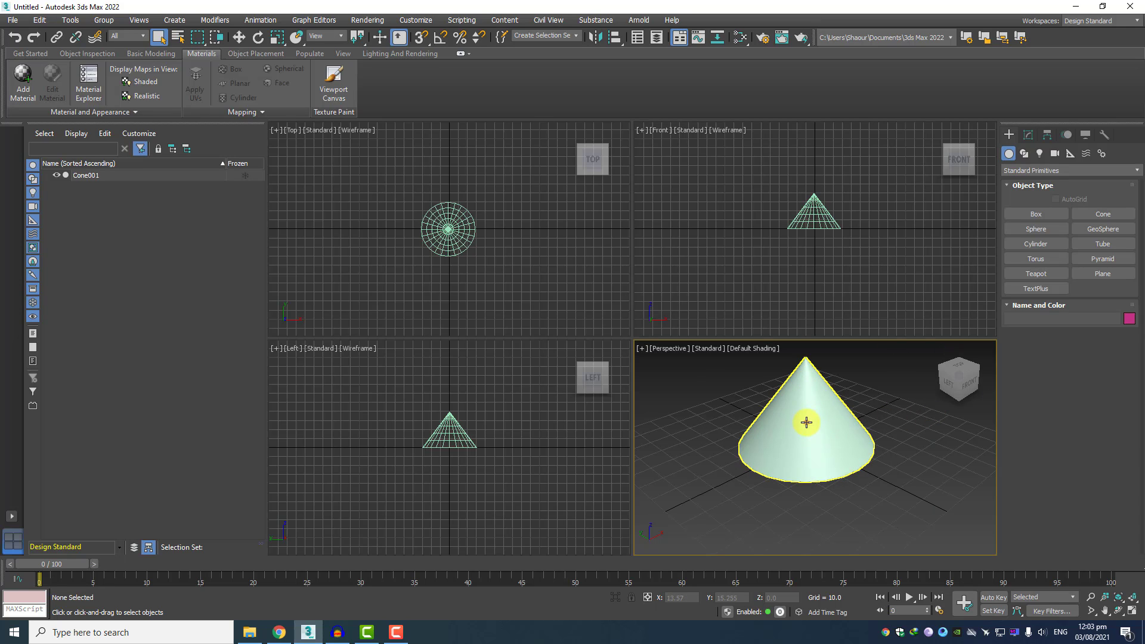
{"action": "left_click", "coordinate": [807, 422]}
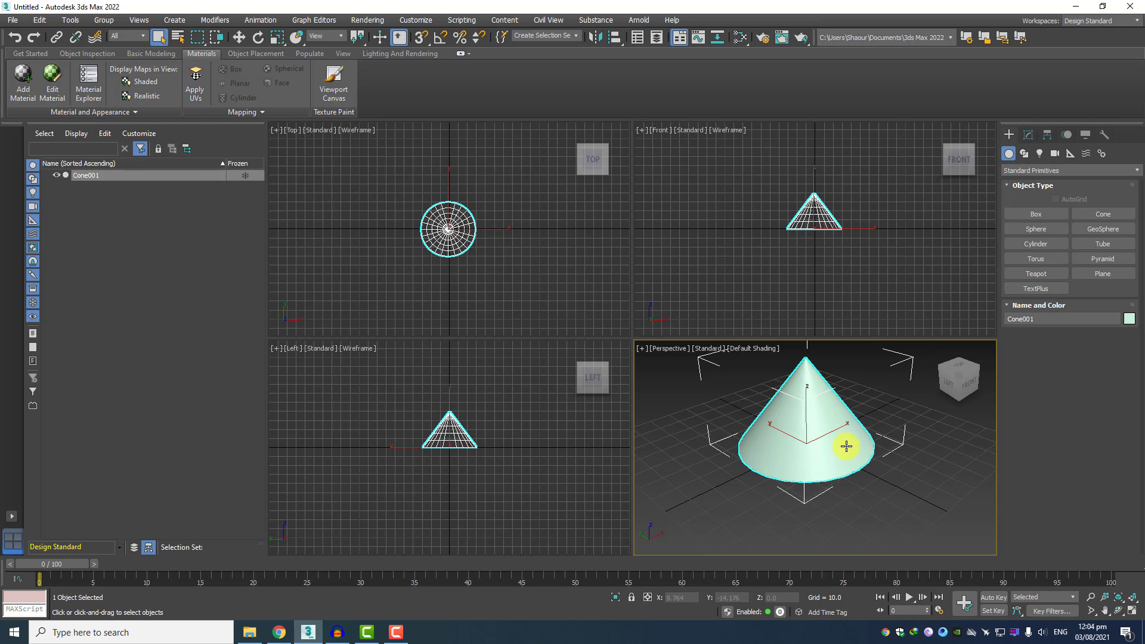
{"action": "middle_click_drag", "start_coordinate": [843, 448], "coordinate": [807, 465]}
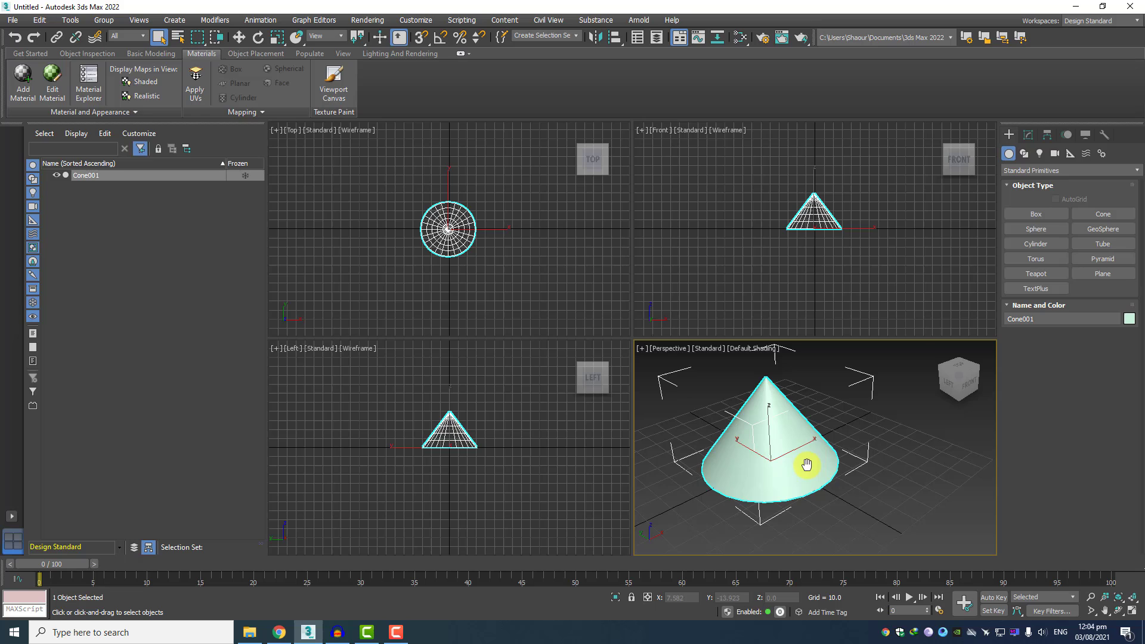
{"action": "left_click", "coordinate": [1095, 214]}
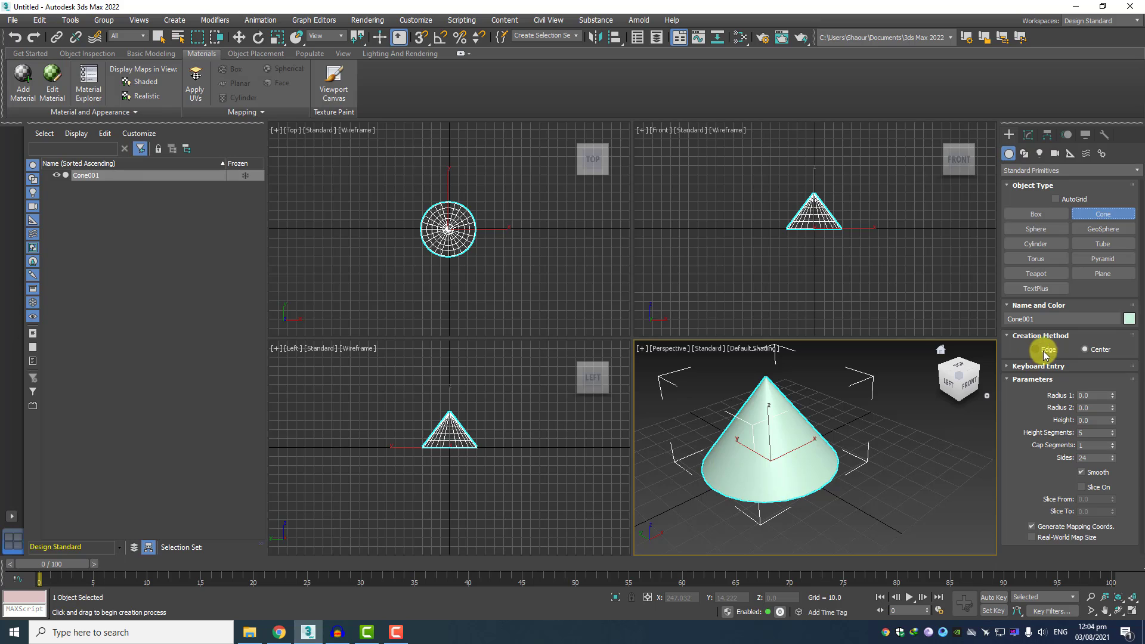
{"action": "scroll", "coordinate": [785, 453], "scroll_direction": "down", "scroll_amount": 3}
{"action": "middle_click_drag", "start_coordinate": [785, 453], "coordinate": [841, 443]}
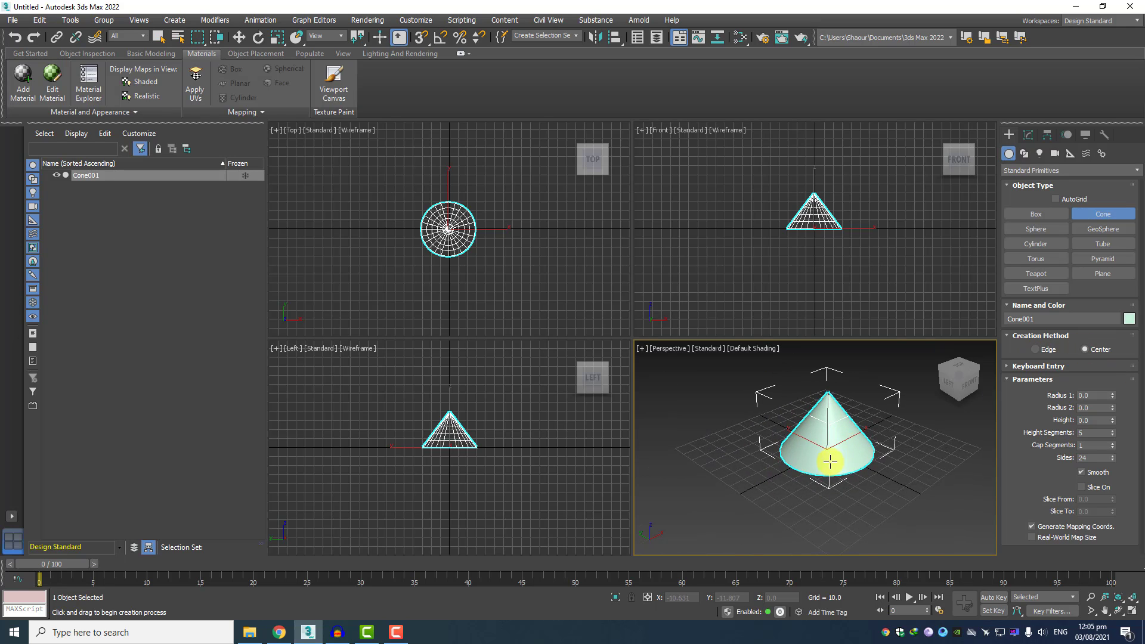
Create a sphere with a radius of about 19 on empty ground beside the cone in the perspective view.
{"action": "left_click", "coordinate": [1038, 232]}
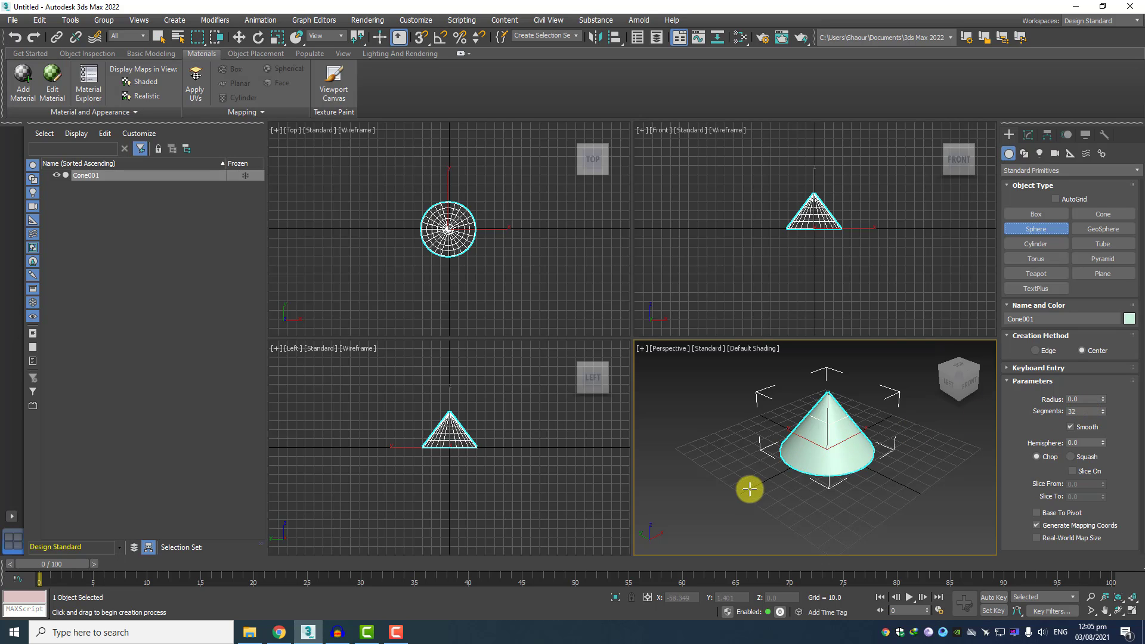
{"action": "middle_click_drag", "start_coordinate": [749, 486], "coordinate": [790, 447]}
{"action": "scroll", "coordinate": [787, 459], "scroll_direction": "up", "scroll_amount": 5}
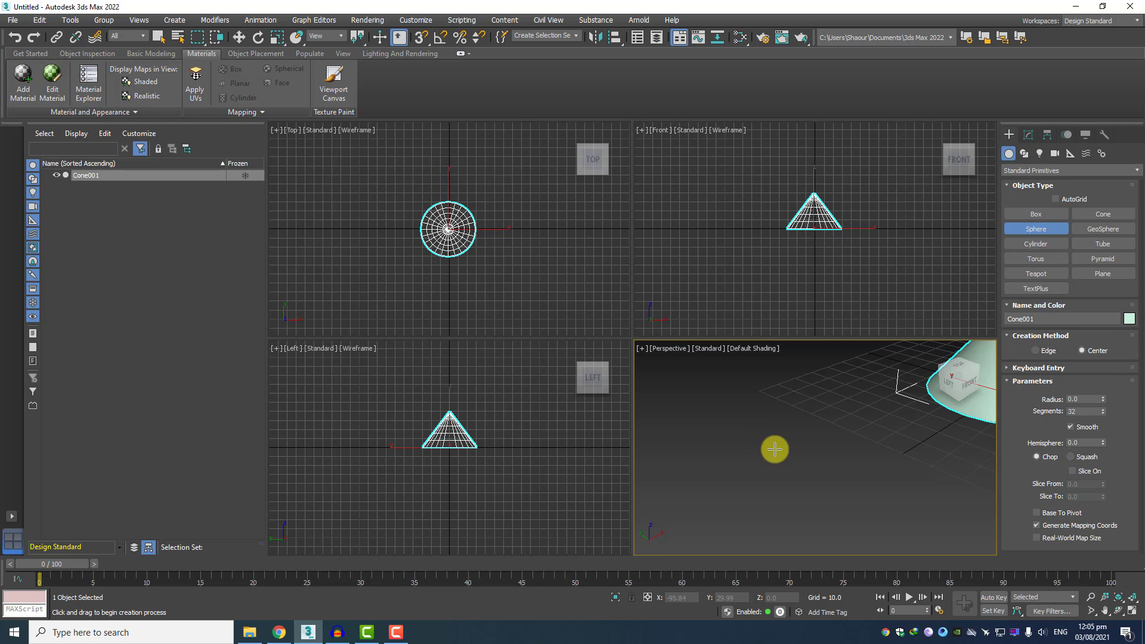
{"action": "left_click_drag", "start_coordinate": [775, 449], "coordinate": [711, 454]}
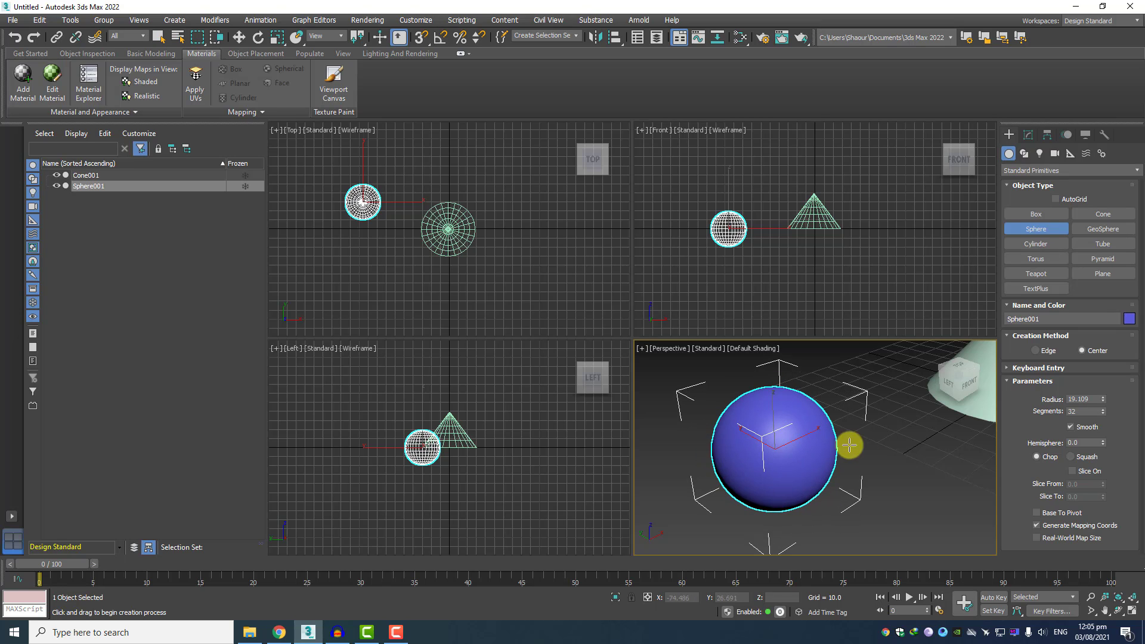
Reduce the sphere's radius to about 16.3.
{"action": "middle_click_drag", "start_coordinate": [867, 457], "coordinate": [854, 452]}
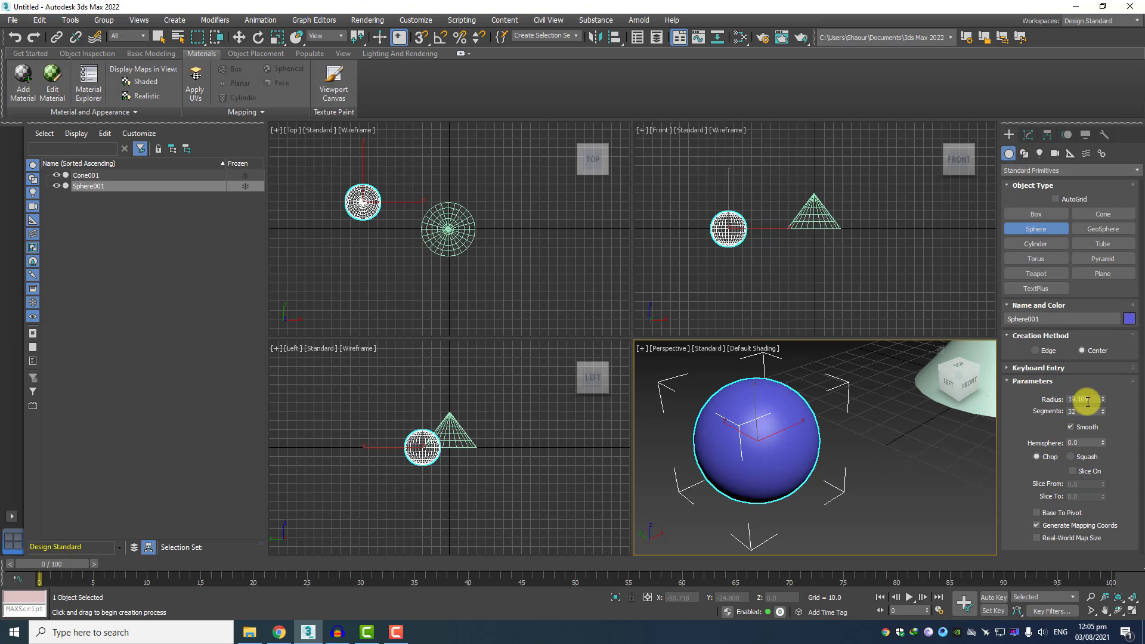
{"action": "mouse_move", "coordinate": [1103, 398]}
{"action": "left_mouse_down"}
{"action": "mouse_move", "coordinate": [1102, 380]}
{"action": "mouse_move", "coordinate": [1107, 435]}
{"action": "mouse_move", "coordinate": [1112, 408]}
{"action": "left_mouse_up"}
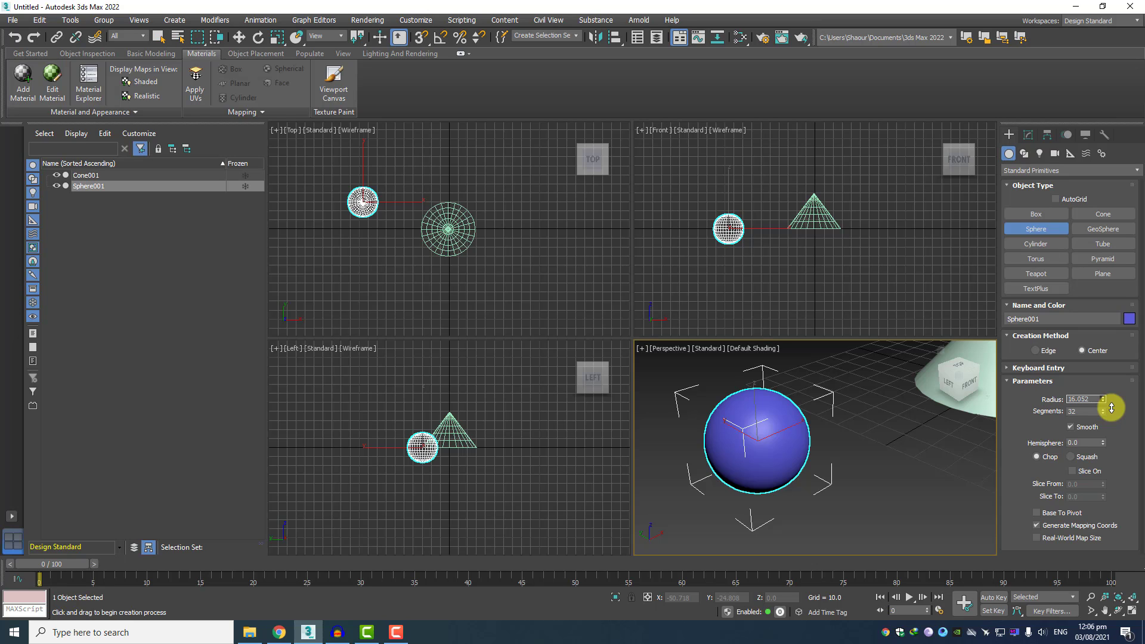
{"action": "left_click_drag", "start_coordinate": [1111, 408], "coordinate": [1110, 409]}
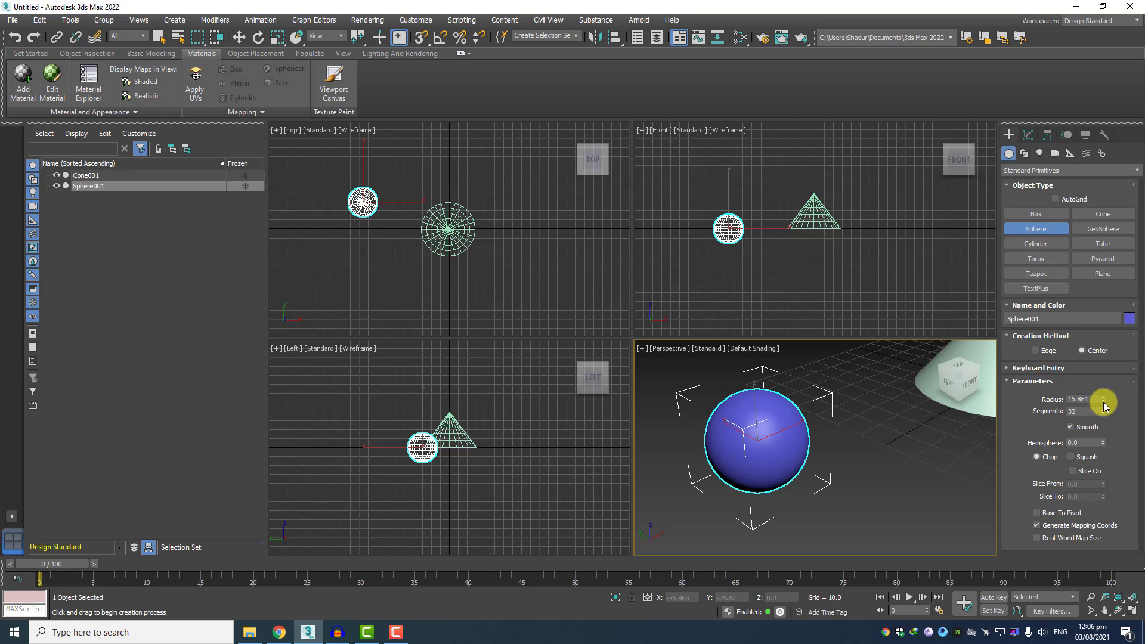
{"action": "left_click_drag", "start_coordinate": [1102, 401], "coordinate": [1105, 401]}
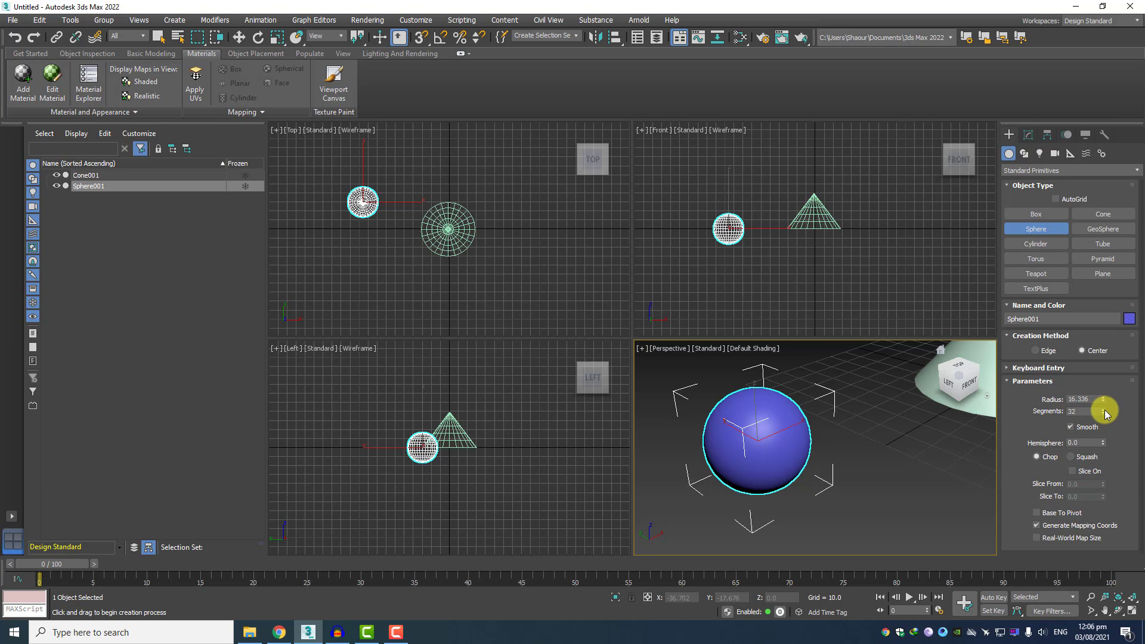
Raise the sphere's segments to 52 and inspect its wireframe up close in the front view.
{"action": "left_click_drag", "start_coordinate": [1103, 412], "coordinate": [1101, 399]}
{"action": "scroll", "coordinate": [746, 243], "scroll_direction": "up", "scroll_amount": 4}
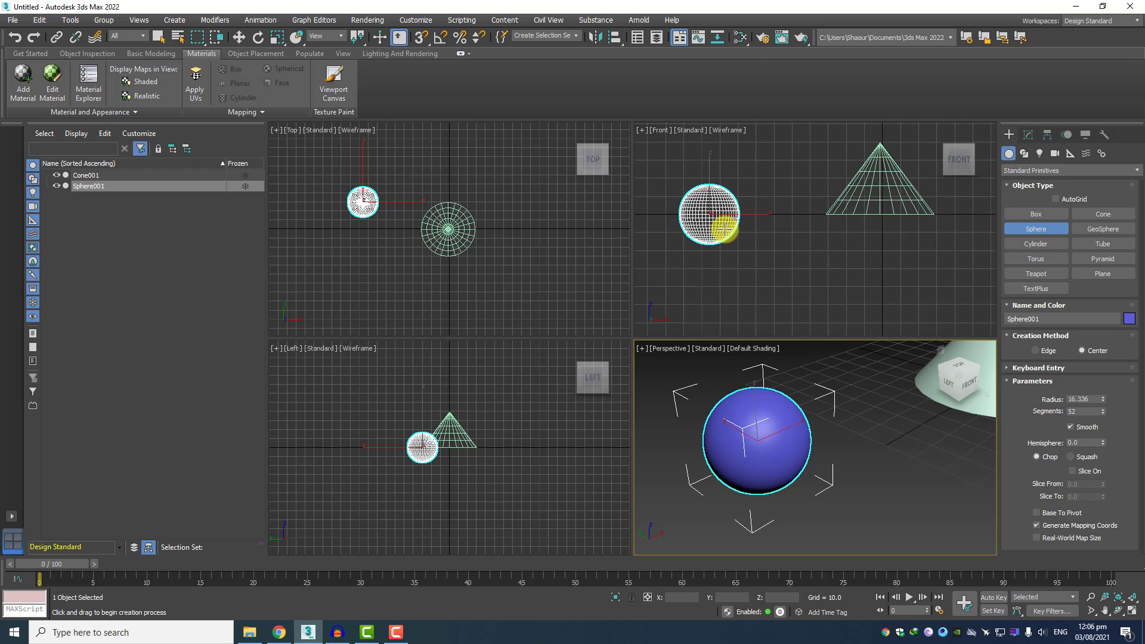
{"action": "mouse_move", "coordinate": [722, 228]}
{"action": "middle_mouse_down"}
{"action": "mouse_move", "coordinate": [820, 247]}
{"action": "mouse_move", "coordinate": [739, 248]}
{"action": "mouse_move", "coordinate": [713, 235]}
{"action": "mouse_move", "coordinate": [722, 244]}
{"action": "middle_mouse_up"}
{"action": "scroll", "coordinate": [798, 237], "scroll_direction": "up", "scroll_amount": 4}
{"action": "scroll", "coordinate": [714, 235], "scroll_direction": "up", "scroll_amount": 2}
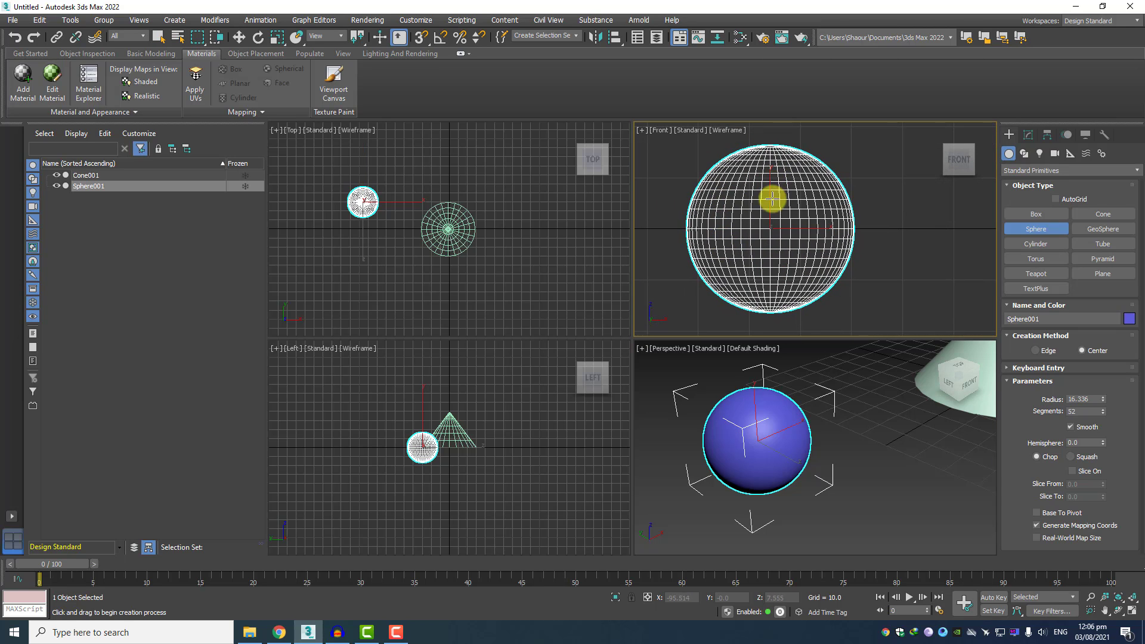
{"action": "scroll", "coordinate": [770, 215], "scroll_direction": "up", "scroll_amount": 2}
{"action": "scroll", "coordinate": [754, 240], "scroll_direction": "down", "scroll_amount": 2}
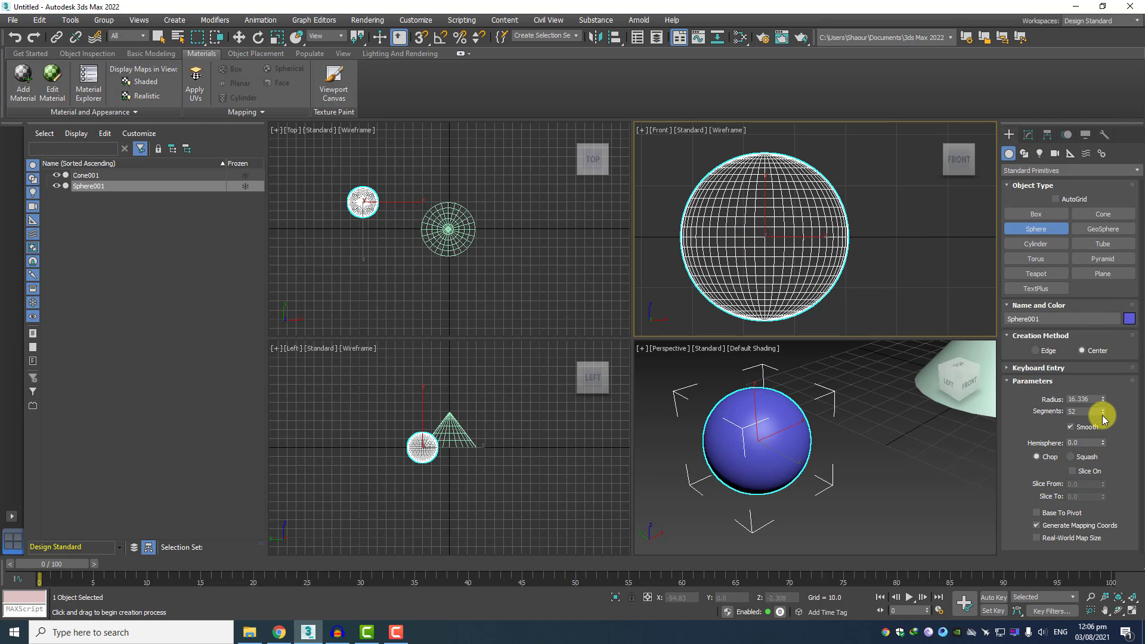
Test the sphere's segments from as low as 4 up to a dense mesh, and settle on 48.
{"action": "left_click_drag", "start_coordinate": [1105, 416], "coordinate": [1104, 442]}
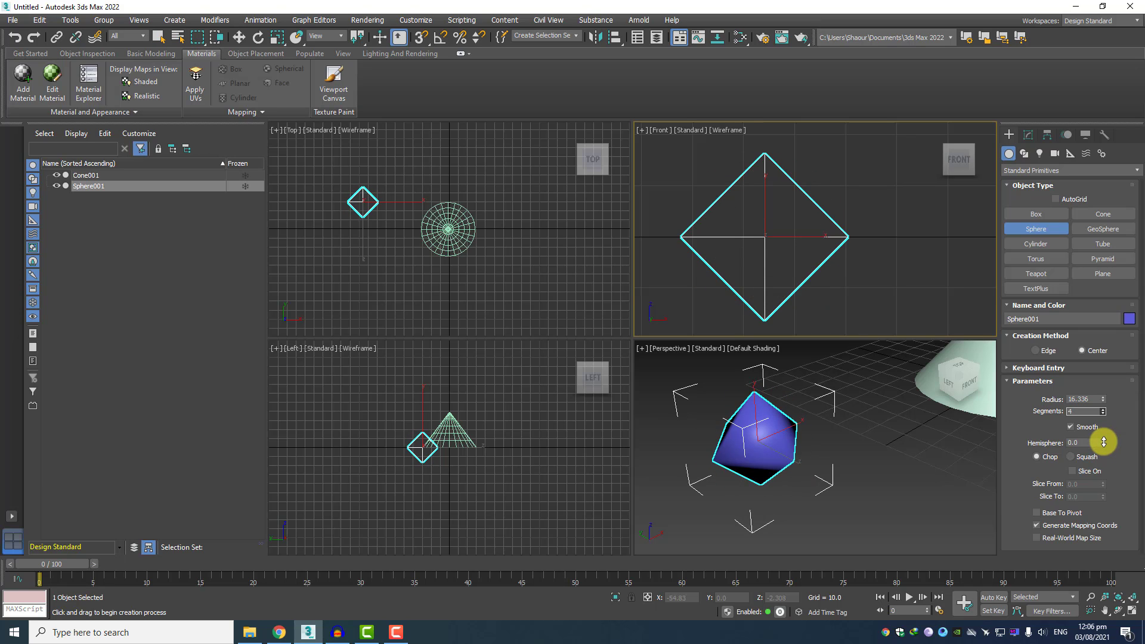
{"action": "left_click_drag", "start_coordinate": [1105, 440], "coordinate": [1109, 432]}
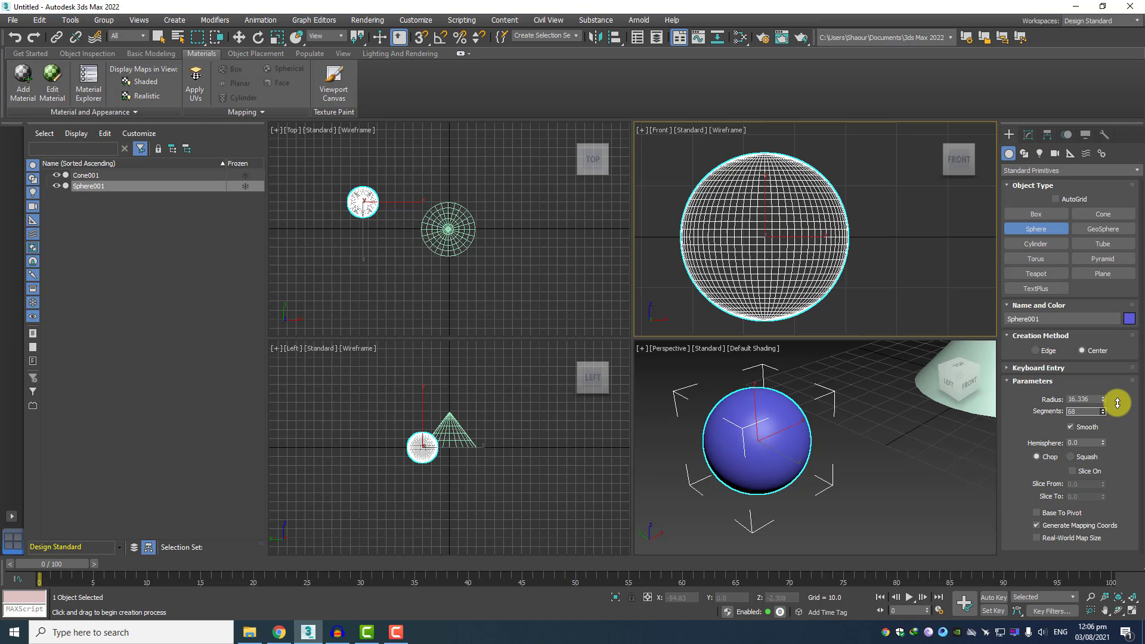
{"action": "left_click_drag", "start_coordinate": [1117, 401], "coordinate": [1117, 427]}
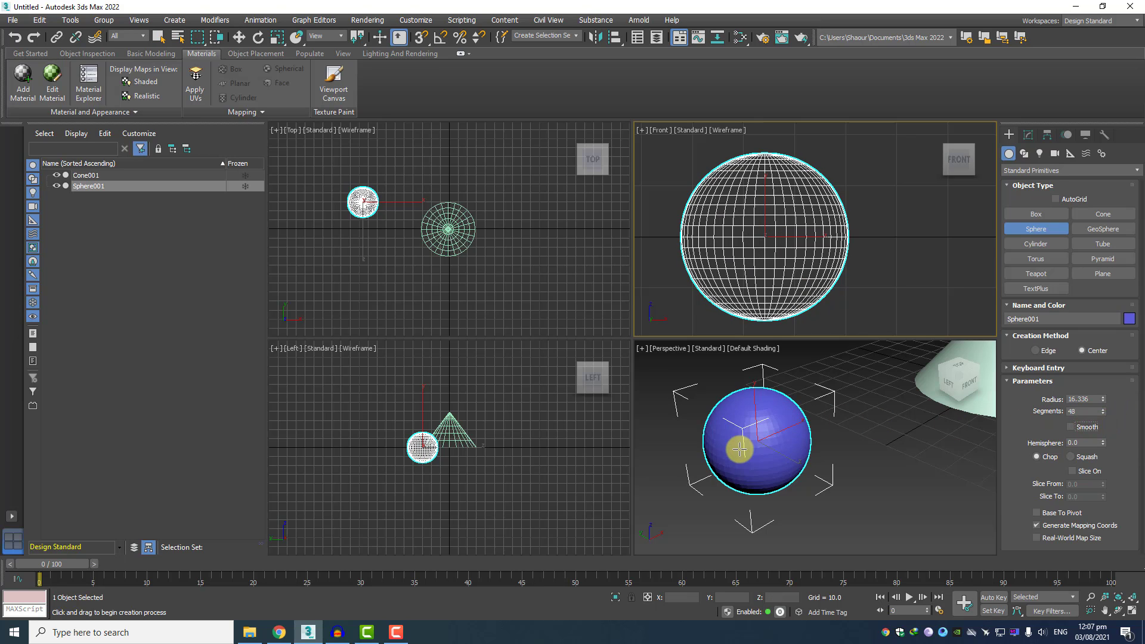
Examine the sphere's faceted surface with smoothing off, and turn Smooth back on.
{"action": "scroll", "coordinate": [746, 445], "scroll_direction": "up", "scroll_amount": 3}
{"action": "scroll", "coordinate": [763, 439], "scroll_direction": "up", "scroll_amount": 2}
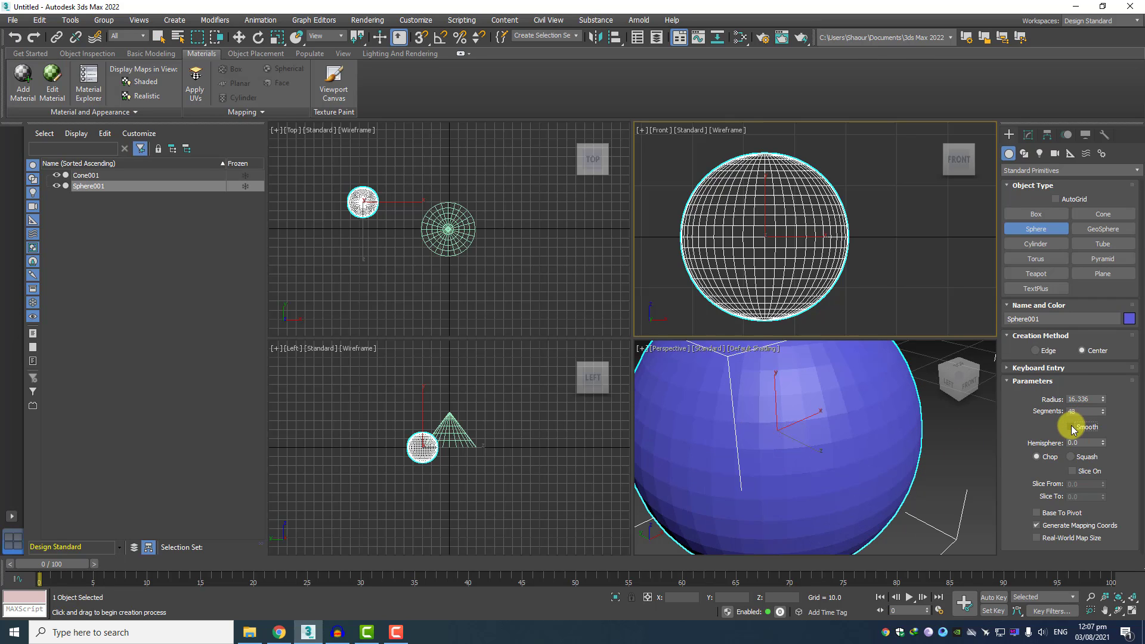
{"action": "scroll", "coordinate": [738, 418], "scroll_direction": "up", "scroll_amount": 2}
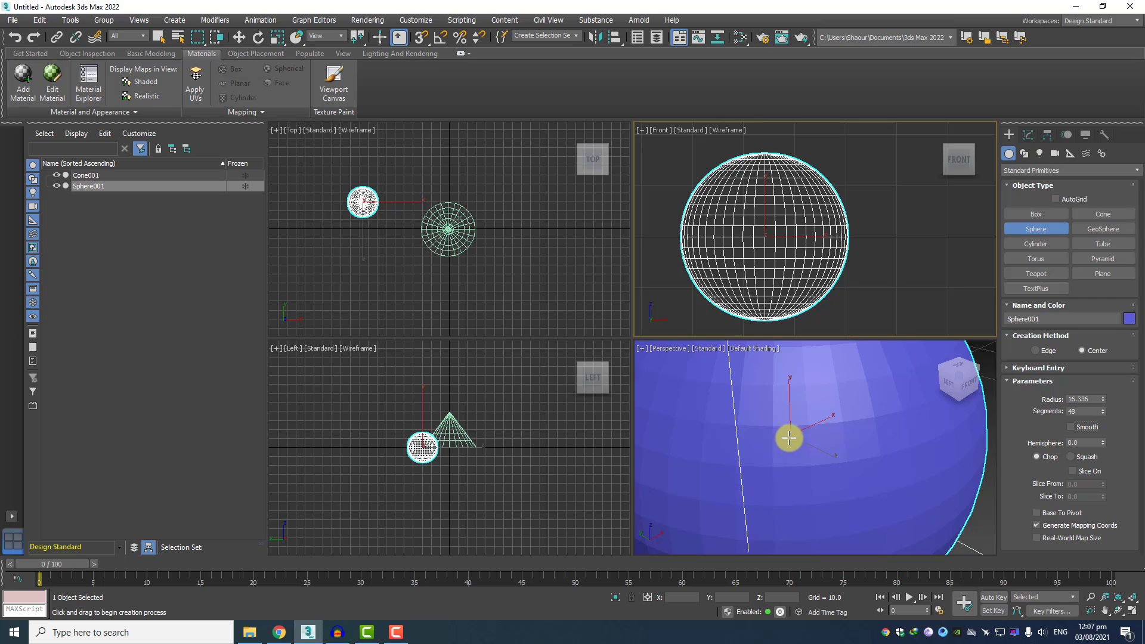
{"action": "scroll", "coordinate": [791, 434], "scroll_direction": "down", "scroll_amount": 2}
{"action": "middle_click_drag", "start_coordinate": [837, 445], "coordinate": [823, 456]}
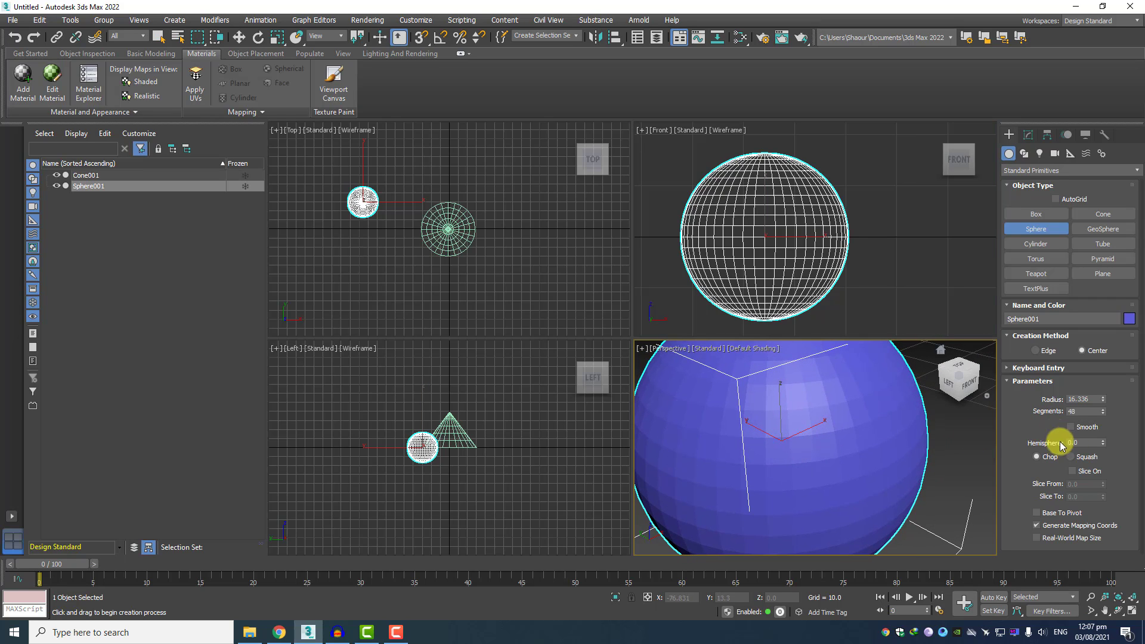
{"action": "left_click", "coordinate": [1081, 427]}
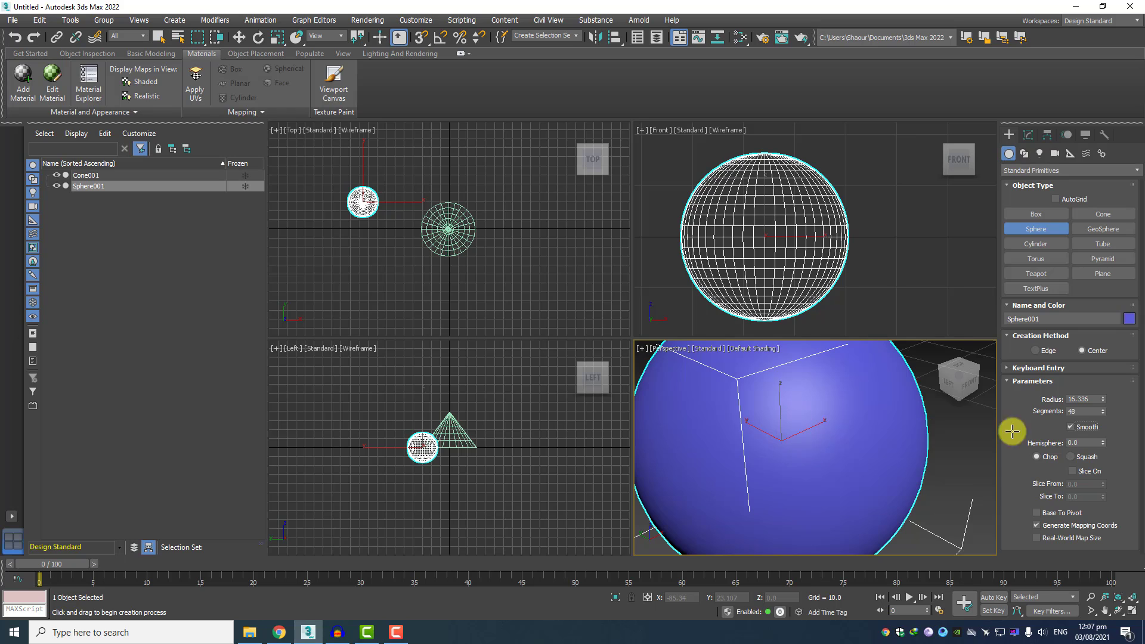
{"action": "scroll", "coordinate": [887, 455], "scroll_direction": "down", "scroll_amount": 5}
{"action": "scroll", "coordinate": [869, 467], "scroll_direction": "up", "scroll_amount": 1}
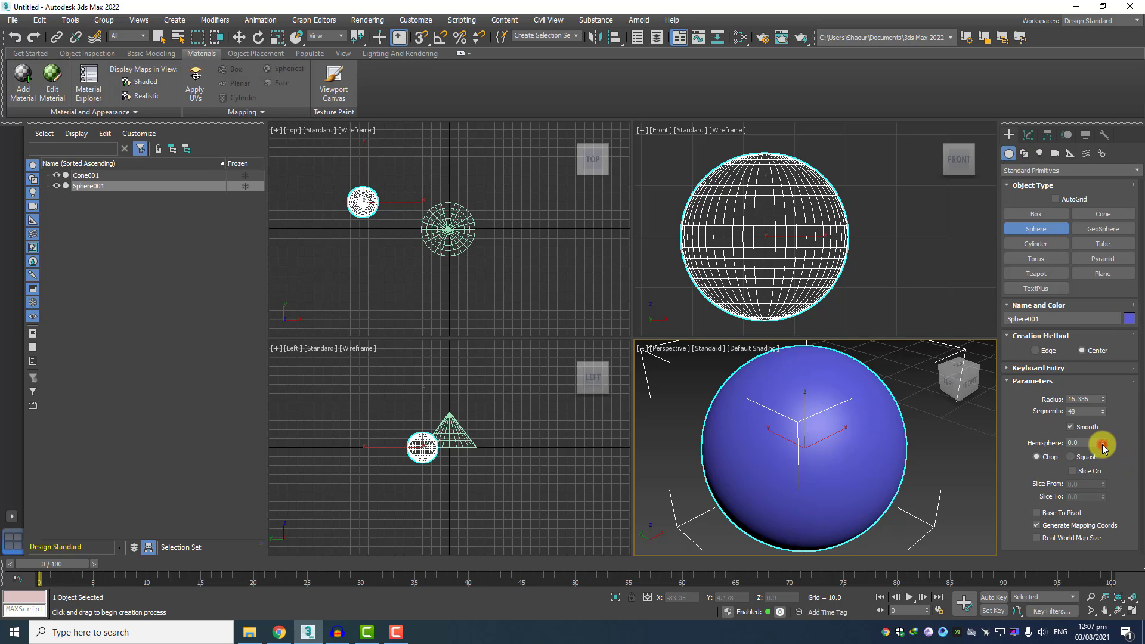
Test the sphere's Hemisphere value and return it to 0.0.
{"action": "mouse_move", "coordinate": [1103, 448]}
{"action": "left_mouse_down"}
{"action": "mouse_move", "coordinate": [1091, 338]}
{"action": "mouse_move", "coordinate": [1090, 448]}
{"action": "left_mouse_up"}
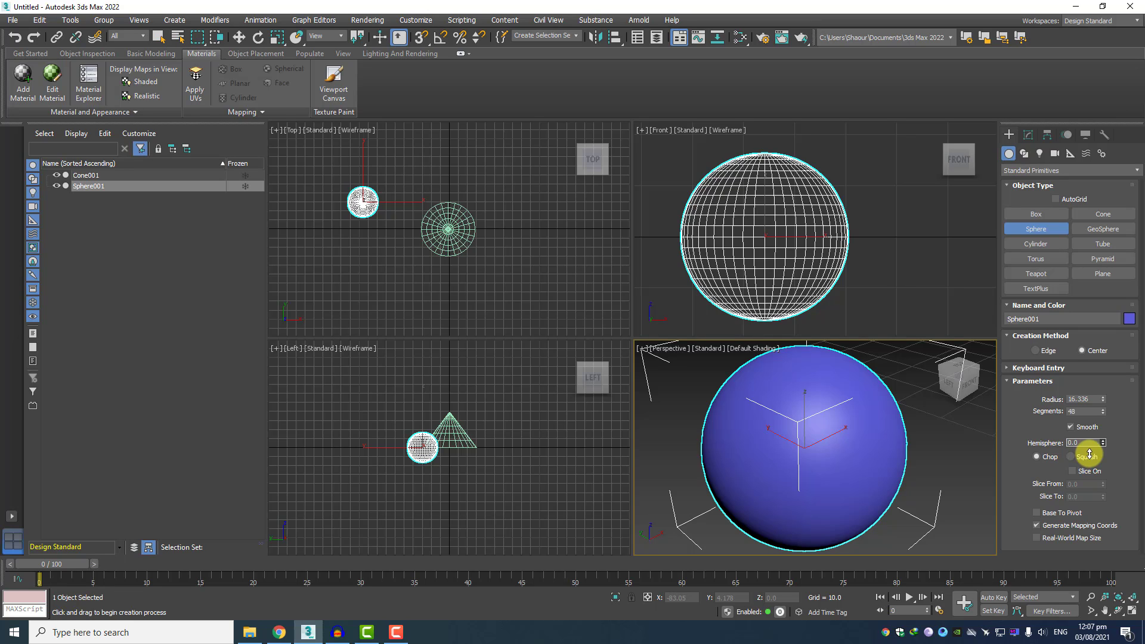
{"action": "mouse_move", "coordinate": [1090, 454]}
{"action": "left_mouse_down"}
{"action": "mouse_move", "coordinate": [1112, 350]}
{"action": "mouse_move", "coordinate": [1108, 445]}
{"action": "left_mouse_up"}
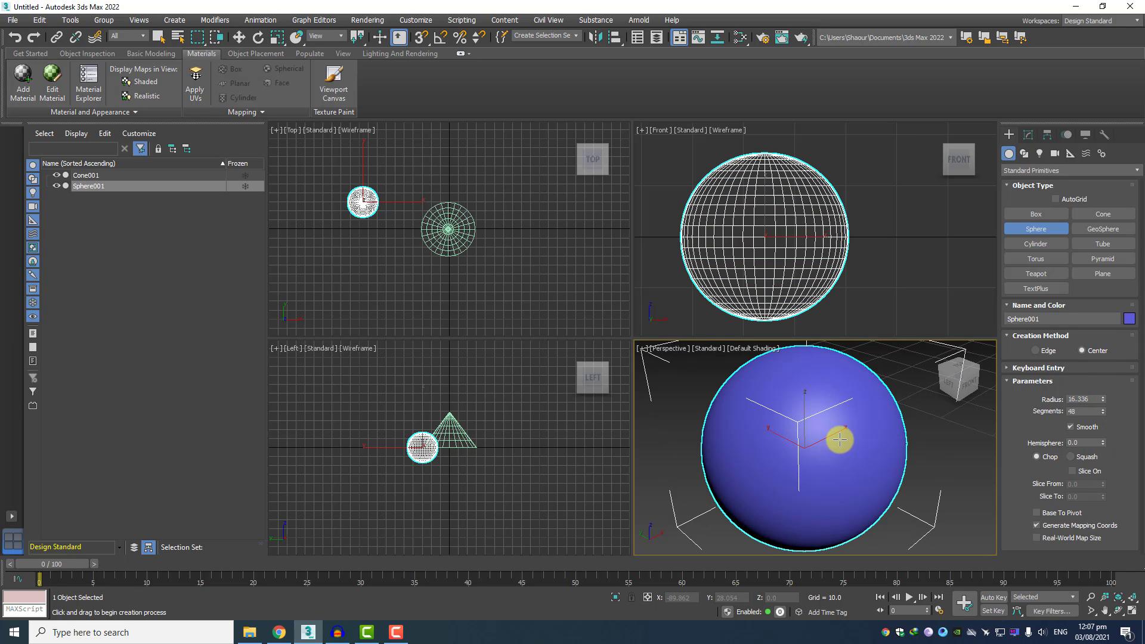
Create a geosphere with a radius of about 32.1 beside the cone in the perspective view.
{"action": "scroll", "coordinate": [842, 439], "scroll_direction": "down", "scroll_amount": 5}
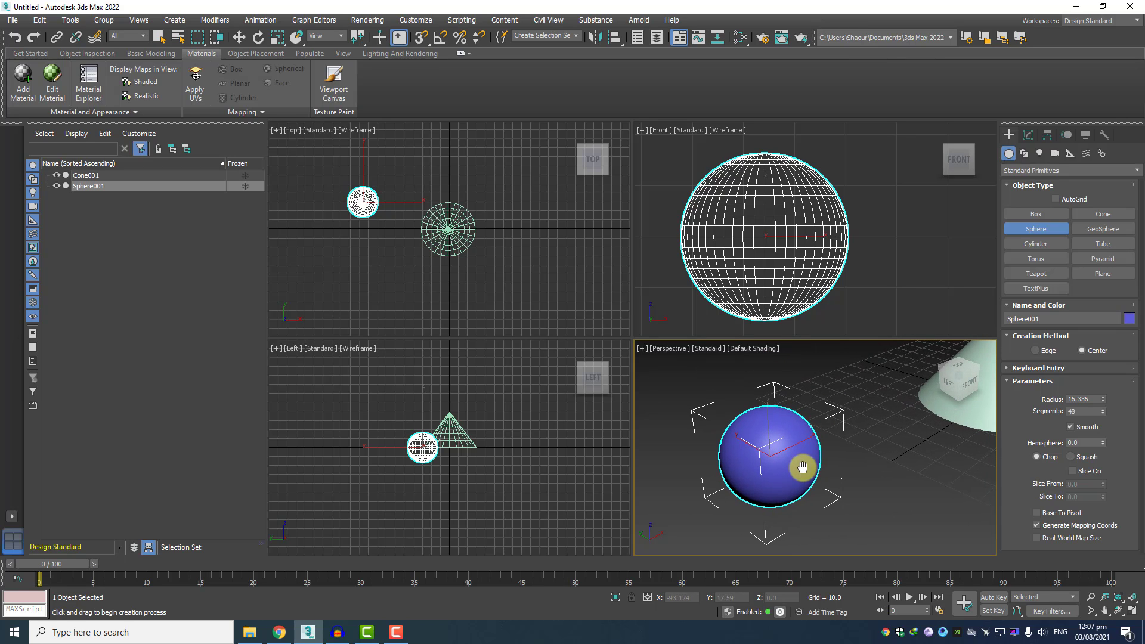
{"action": "middle_click_drag", "start_coordinate": [875, 465], "coordinate": [785, 452]}
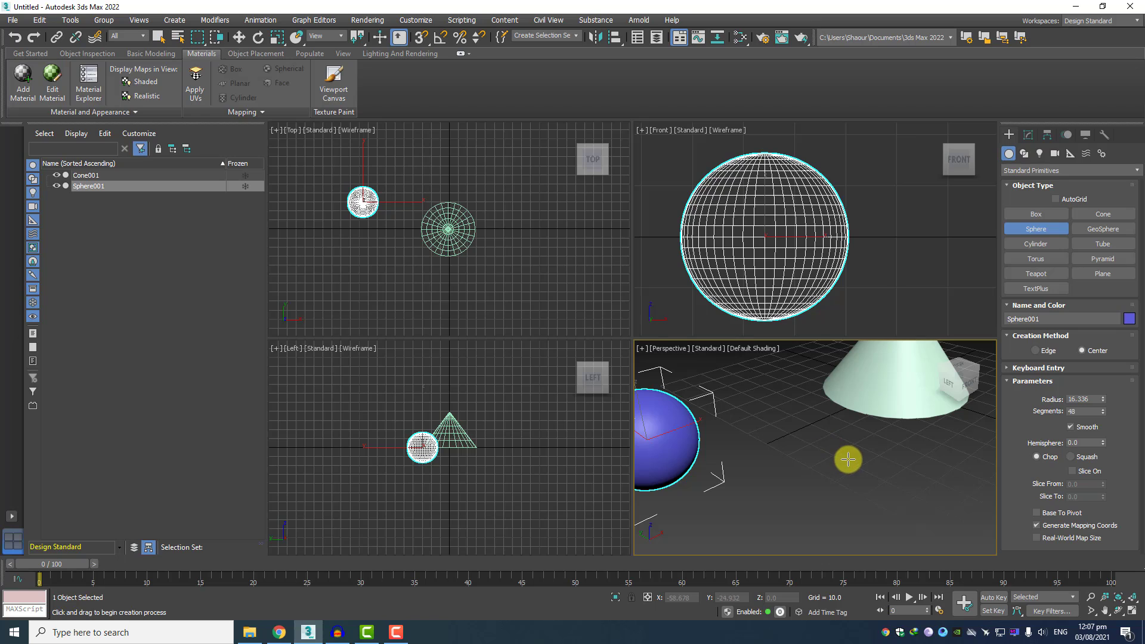
{"action": "left_click", "coordinate": [1123, 229]}
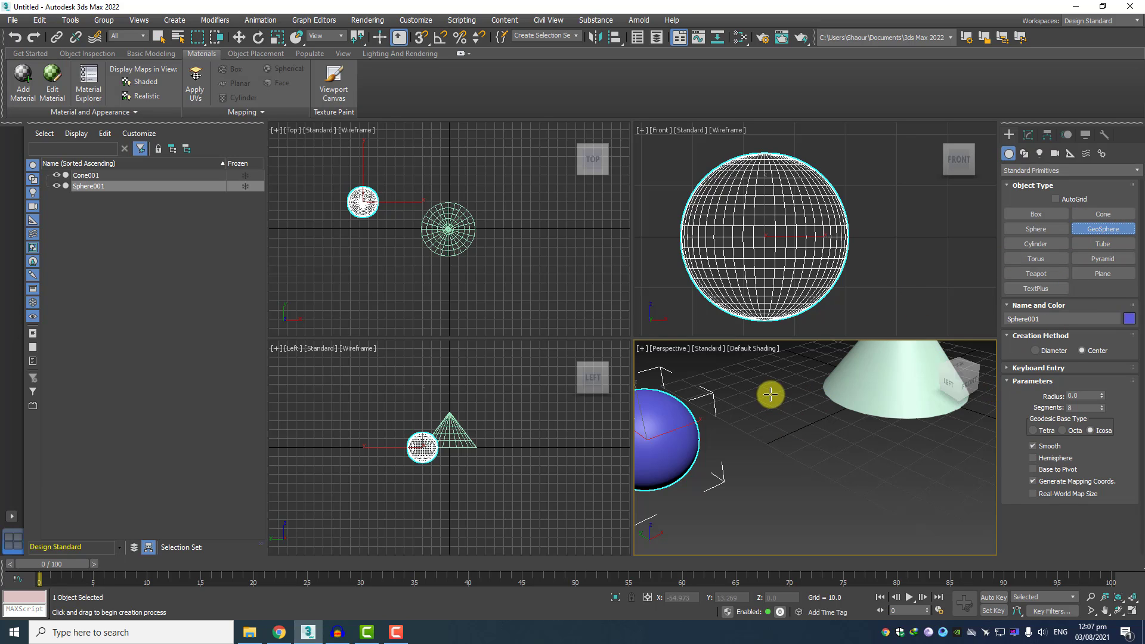
{"action": "scroll", "coordinate": [777, 403], "scroll_direction": "down", "scroll_amount": 3}
{"action": "middle_click_drag", "start_coordinate": [851, 436], "coordinate": [712, 458]}
{"action": "left_click_drag", "start_coordinate": [857, 438], "coordinate": [803, 450]}
Compare the geosphere's wireframe with the sphere's in the front view, and compare the creation parameters of both primitives.
{"action": "scroll", "coordinate": [807, 243], "scroll_direction": "down", "scroll_amount": 5}
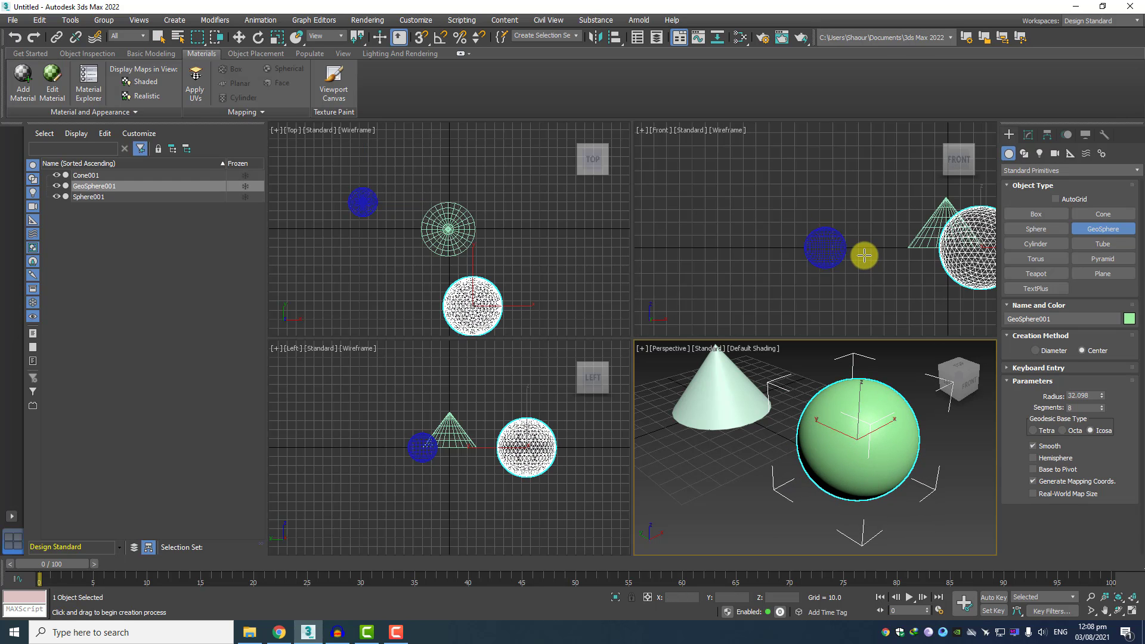
{"action": "middle_click_drag", "start_coordinate": [871, 260], "coordinate": [760, 248]}
{"action": "scroll", "coordinate": [836, 233], "scroll_direction": "up", "scroll_amount": 8}
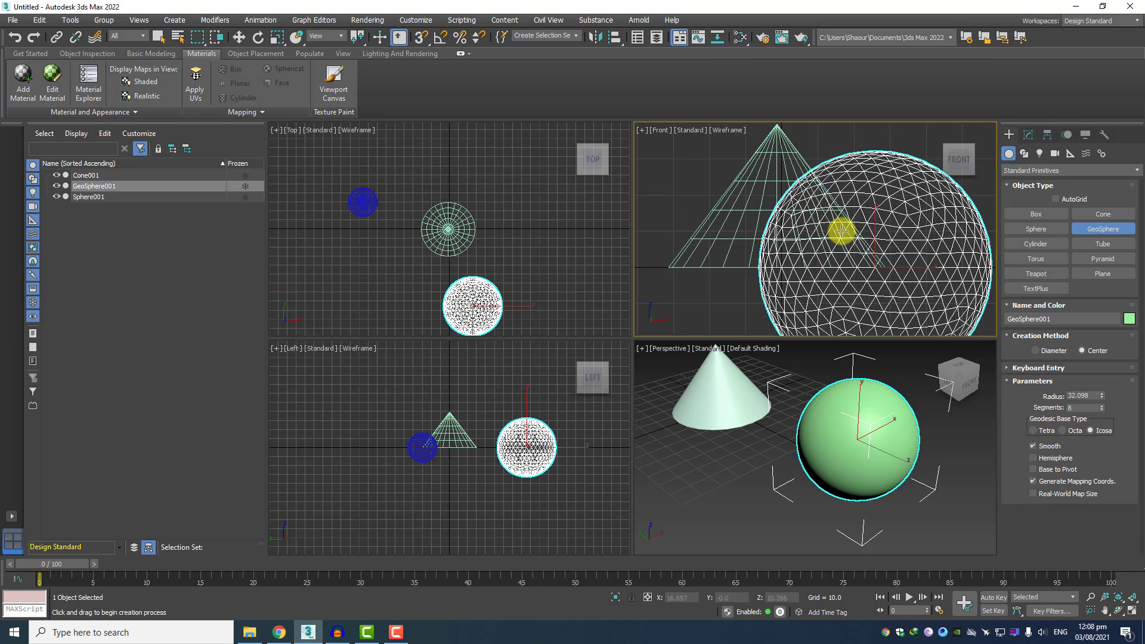
{"action": "scroll", "coordinate": [780, 230], "scroll_direction": "down", "scroll_amount": 6}
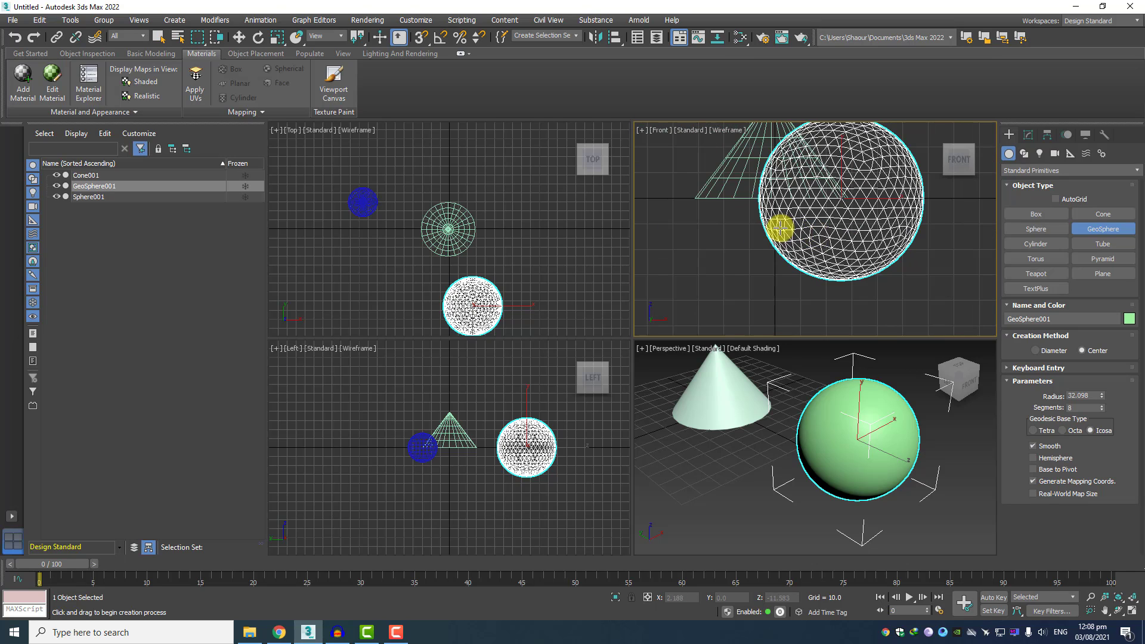
{"action": "scroll", "coordinate": [780, 227], "scroll_direction": "up", "scroll_amount": 5}
{"action": "scroll", "coordinate": [830, 204], "scroll_direction": "up", "scroll_amount": 1}
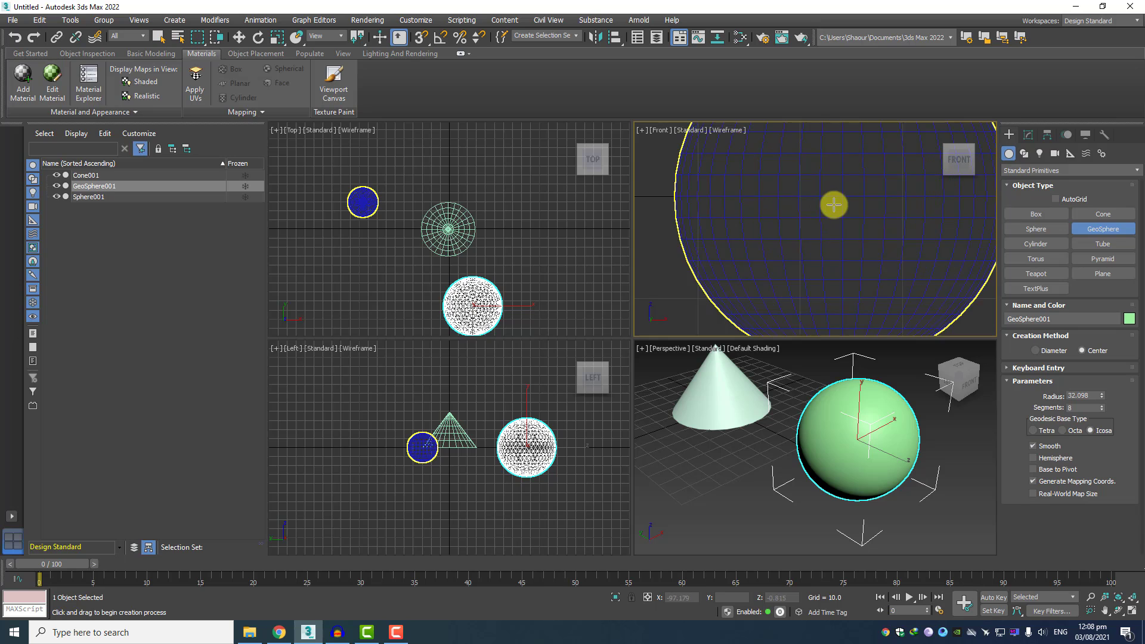
{"action": "scroll", "coordinate": [839, 205], "scroll_direction": "down", "scroll_amount": 2}
{"action": "middle_click_drag", "start_coordinate": [906, 207], "coordinate": [617, 221]}
{"action": "scroll", "coordinate": [783, 239], "scroll_direction": "down", "scroll_amount": 3}
{"action": "mouse_move", "coordinate": [783, 240]}
{"action": "middle_mouse_down"}
{"action": "mouse_move", "coordinate": [622, 244]}
{"action": "mouse_move", "coordinate": [790, 245]}
{"action": "middle_mouse_up"}
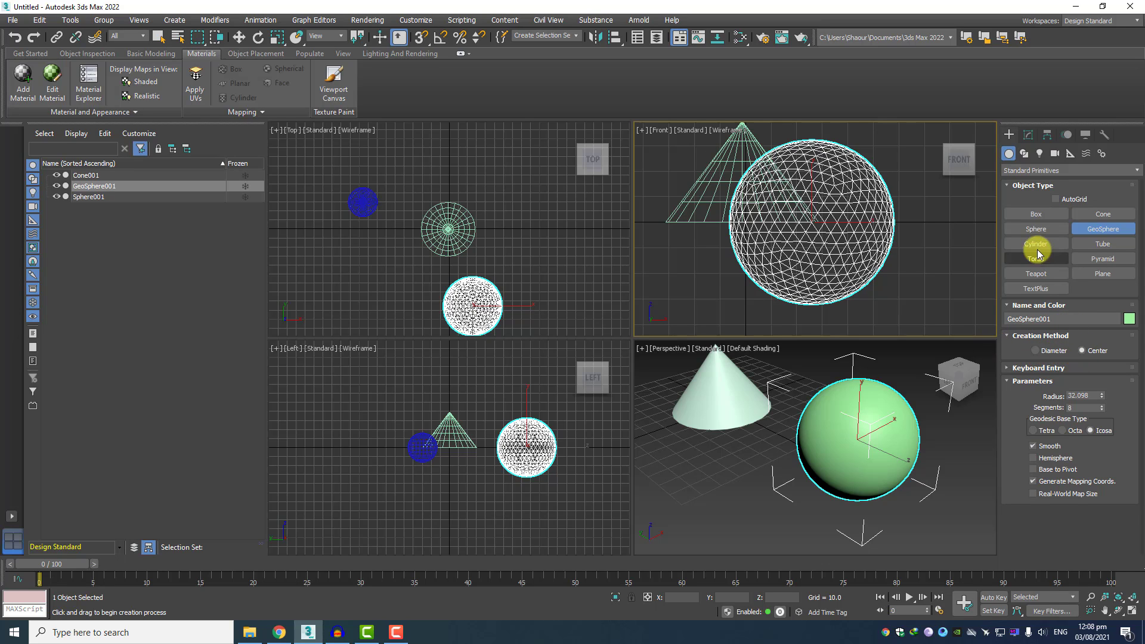
{"action": "left_click", "coordinate": [1036, 227]}
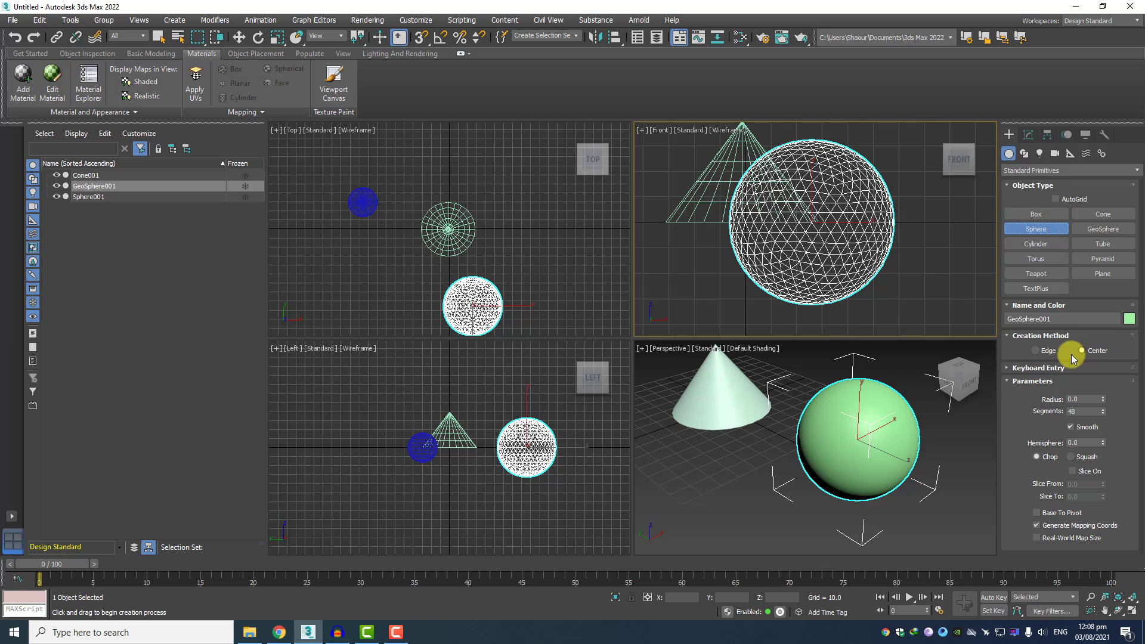
{"action": "left_click", "coordinate": [1101, 229]}
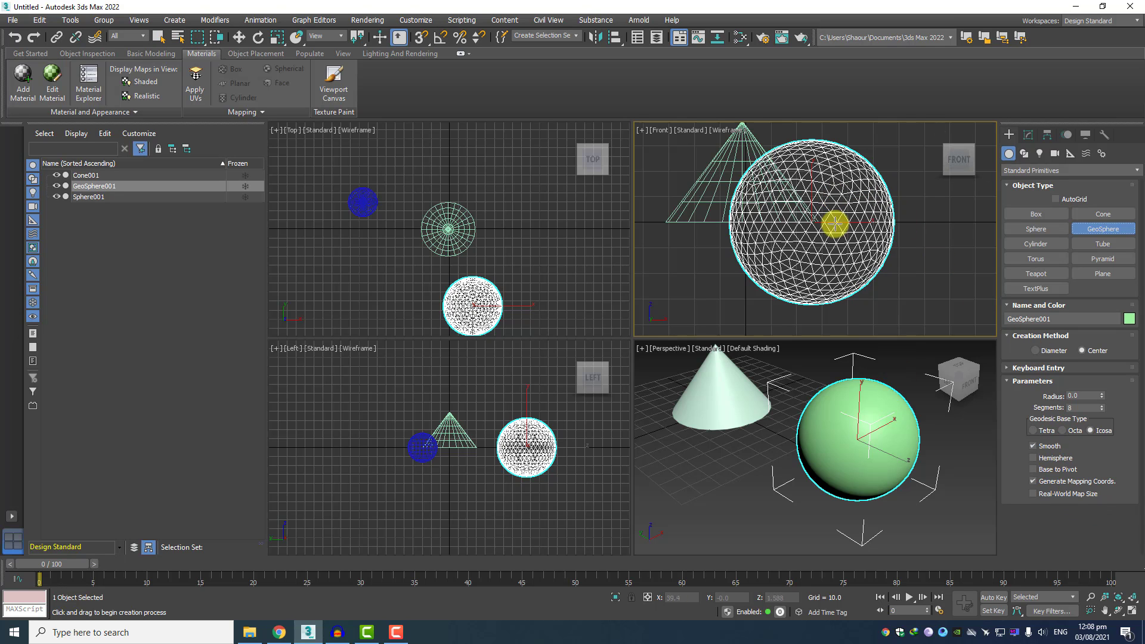
Try to switch the geosphere's geodesic base type to Tetra in the creation parameters, and end the GeoSphere command.
{"action": "middle_click_drag", "start_coordinate": [877, 253], "coordinate": [893, 258]}
{"action": "scroll", "coordinate": [882, 269], "scroll_direction": "up", "scroll_amount": 5}
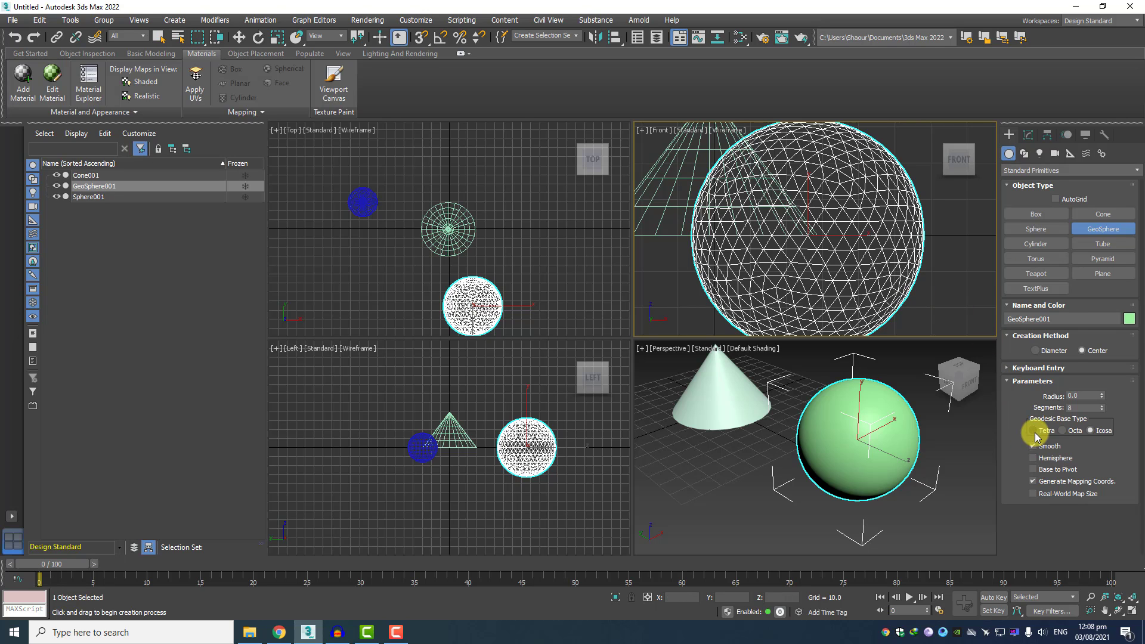
{"action": "scroll", "coordinate": [848, 199], "scroll_direction": "up", "scroll_amount": 3}
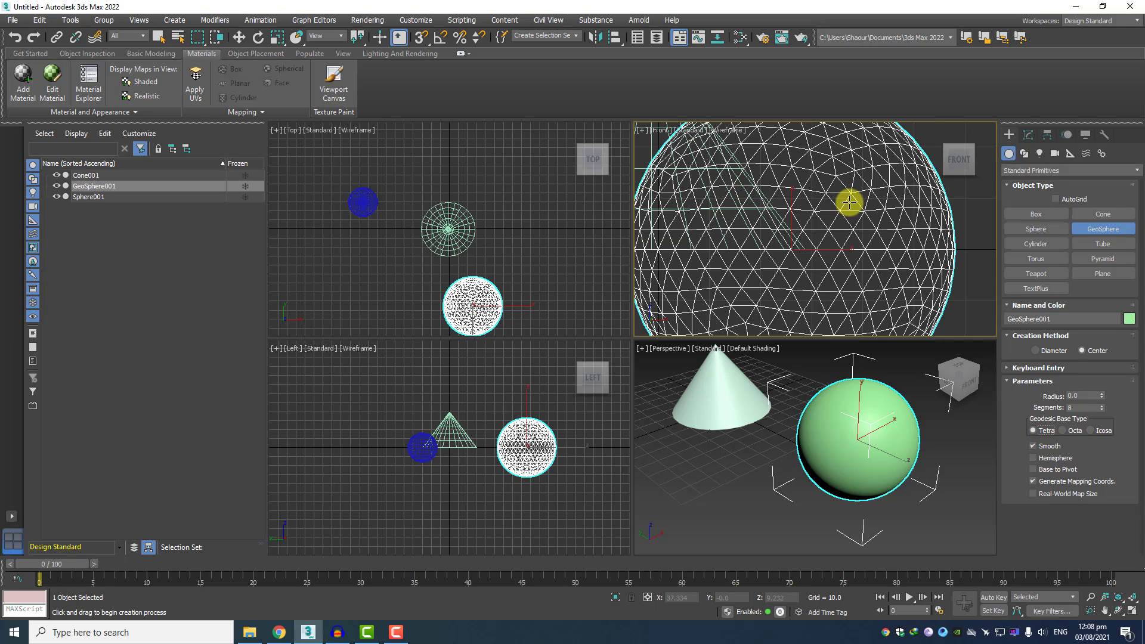
{"action": "scroll", "coordinate": [808, 186], "scroll_direction": "down", "scroll_amount": 4}
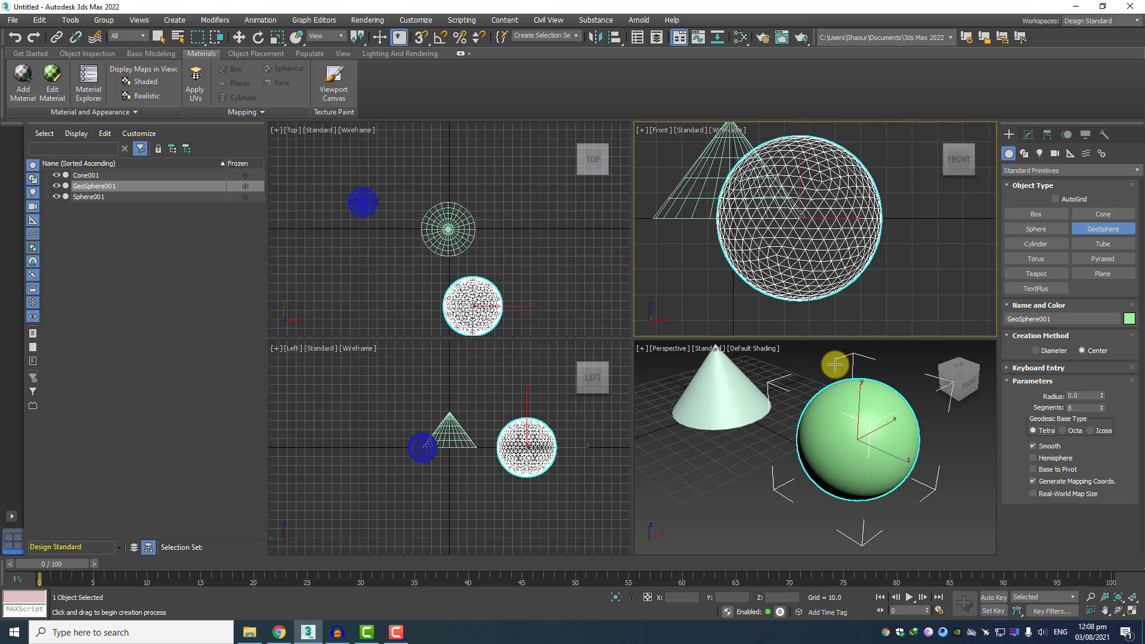
{"action": "left_click", "coordinate": [1029, 429]}
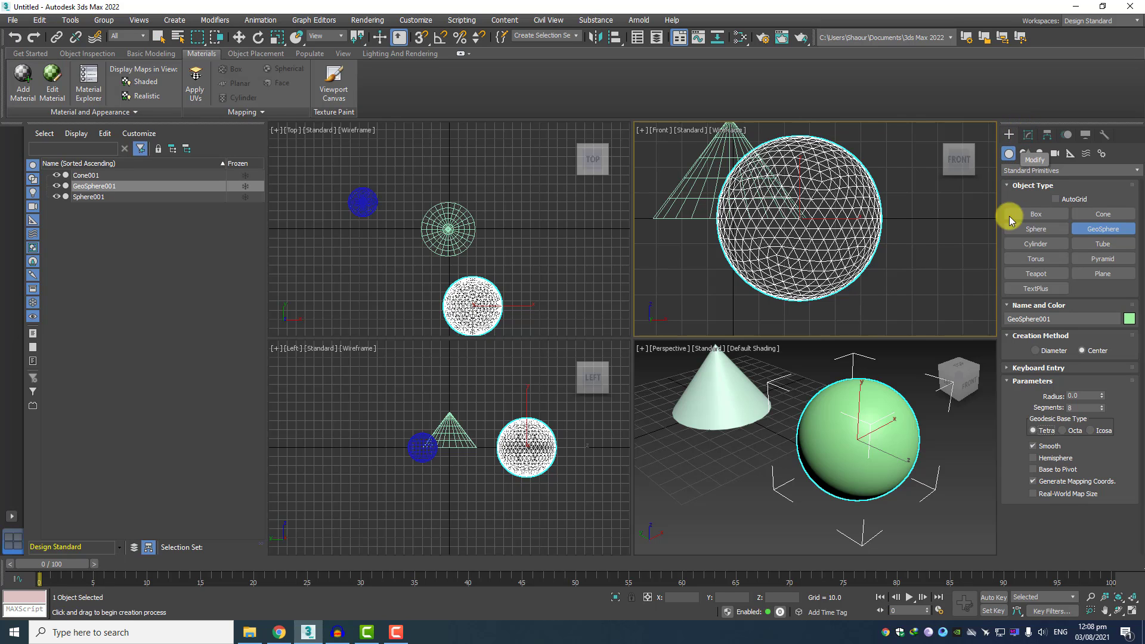
{"action": "right_click", "coordinate": [911, 278]}
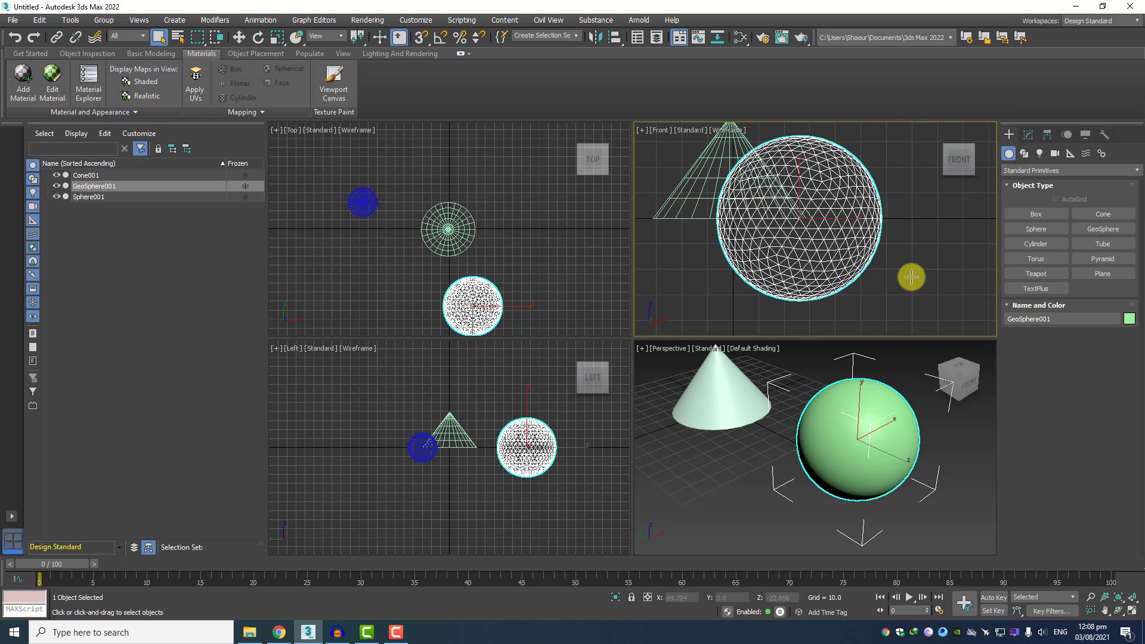
Select the geosphere, open its parameters for modification, set its geodesic base type to Tetra and examine the wireframe.
{"action": "left_click", "coordinate": [914, 284]}
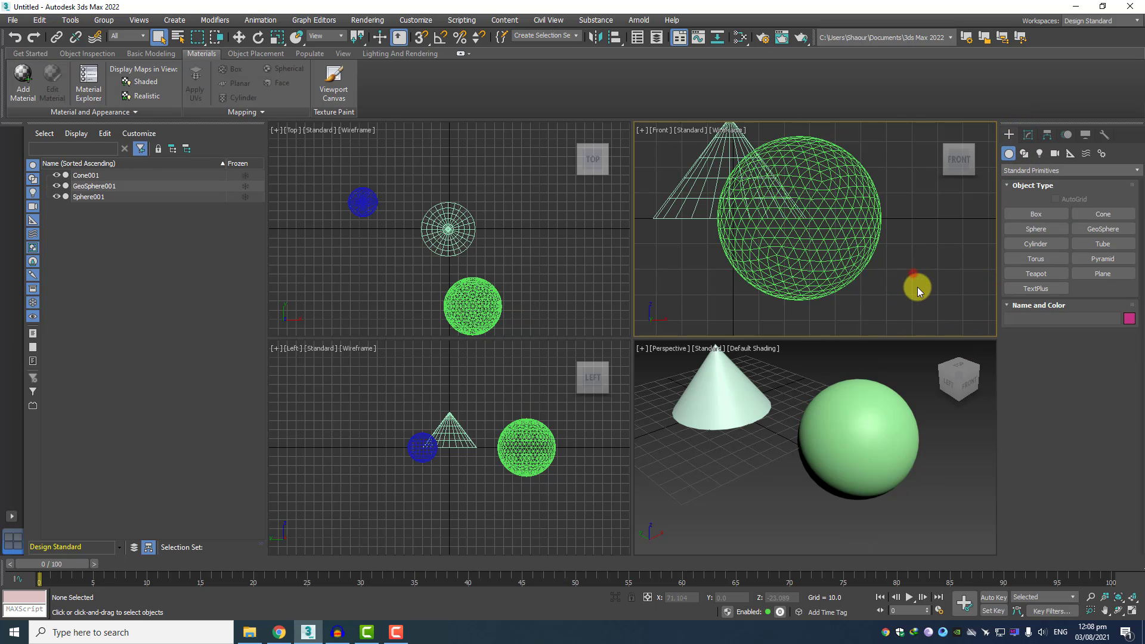
{"action": "left_click", "coordinate": [832, 257]}
{"action": "middle_click_drag", "start_coordinate": [844, 253], "coordinate": [856, 265]}
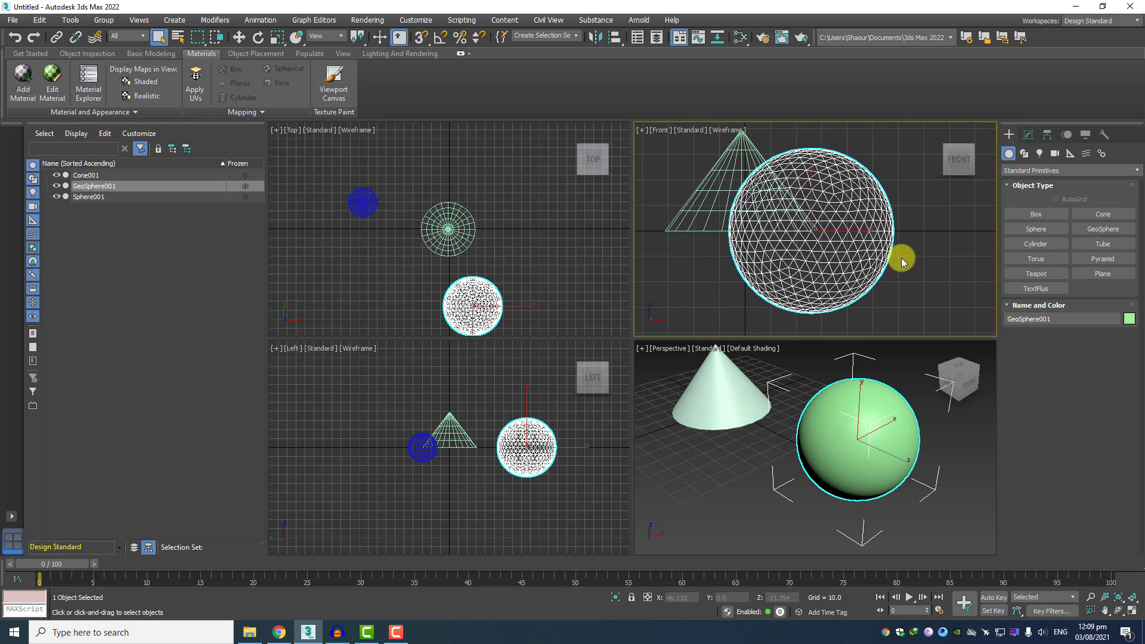
{"action": "left_click", "coordinate": [1029, 136]}
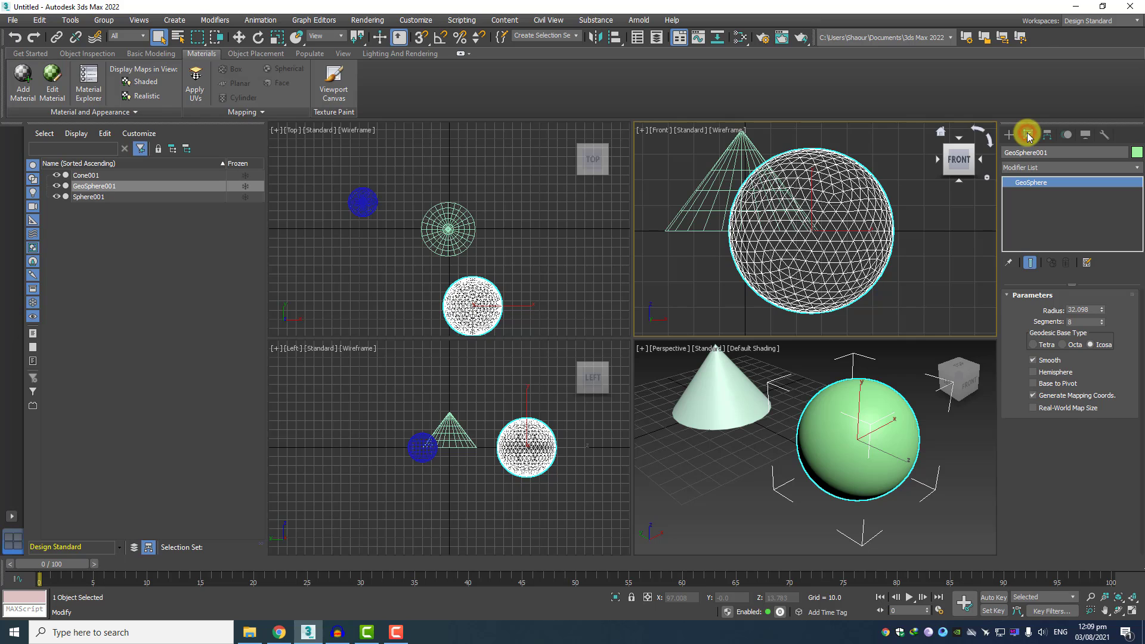
{"action": "left_click", "coordinate": [1034, 346]}
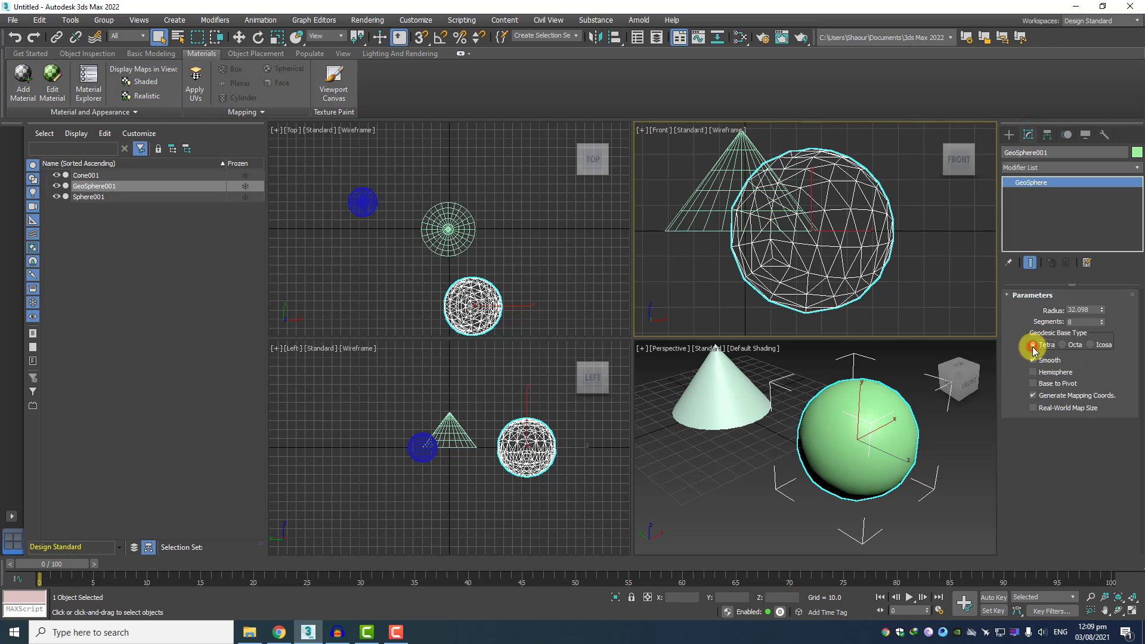
{"action": "scroll", "coordinate": [801, 212], "scroll_direction": "up", "scroll_amount": 3}
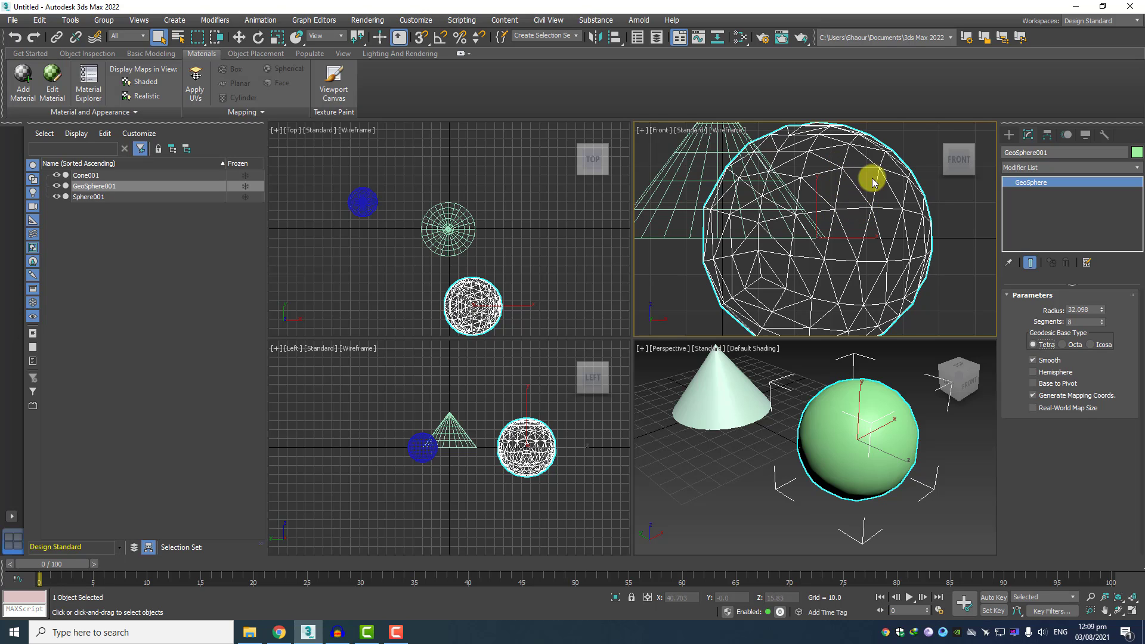
{"action": "scroll", "coordinate": [832, 168], "scroll_direction": "up", "scroll_amount": 5}
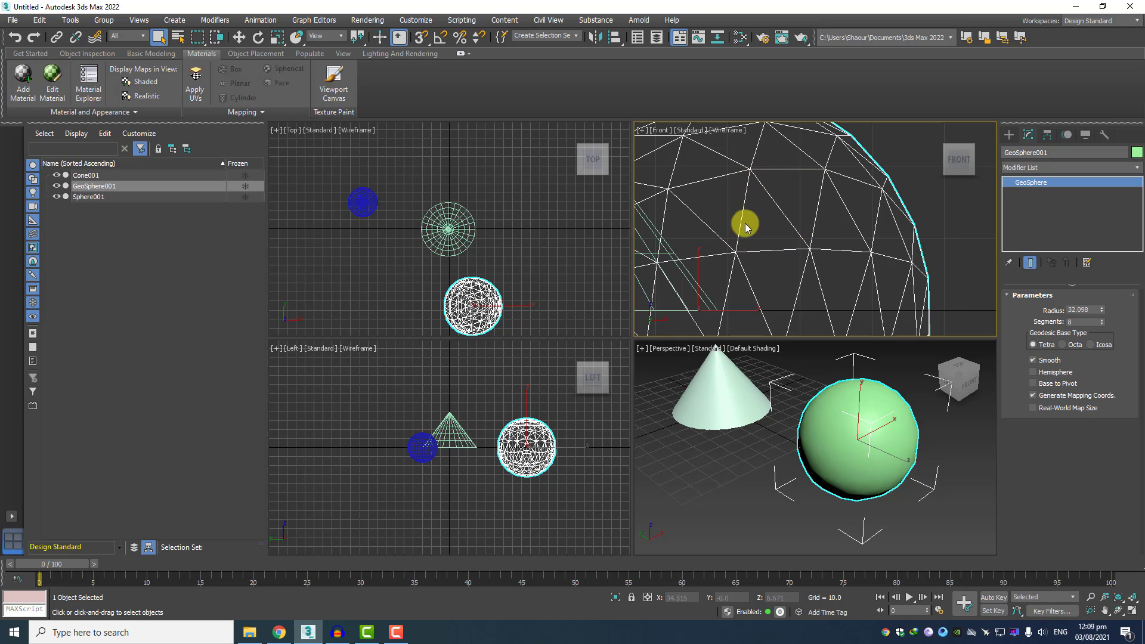
Switch the geosphere's geodesic base type to Octa and examine its wireframe in the front view.
{"action": "left_click", "coordinate": [1064, 346]}
{"action": "scroll", "coordinate": [780, 218], "scroll_direction": "up", "scroll_amount": 1}
{"action": "scroll", "coordinate": [757, 250], "scroll_direction": "down", "scroll_amount": 3}
{"action": "middle_click_drag", "start_coordinate": [751, 259], "coordinate": [851, 231]}
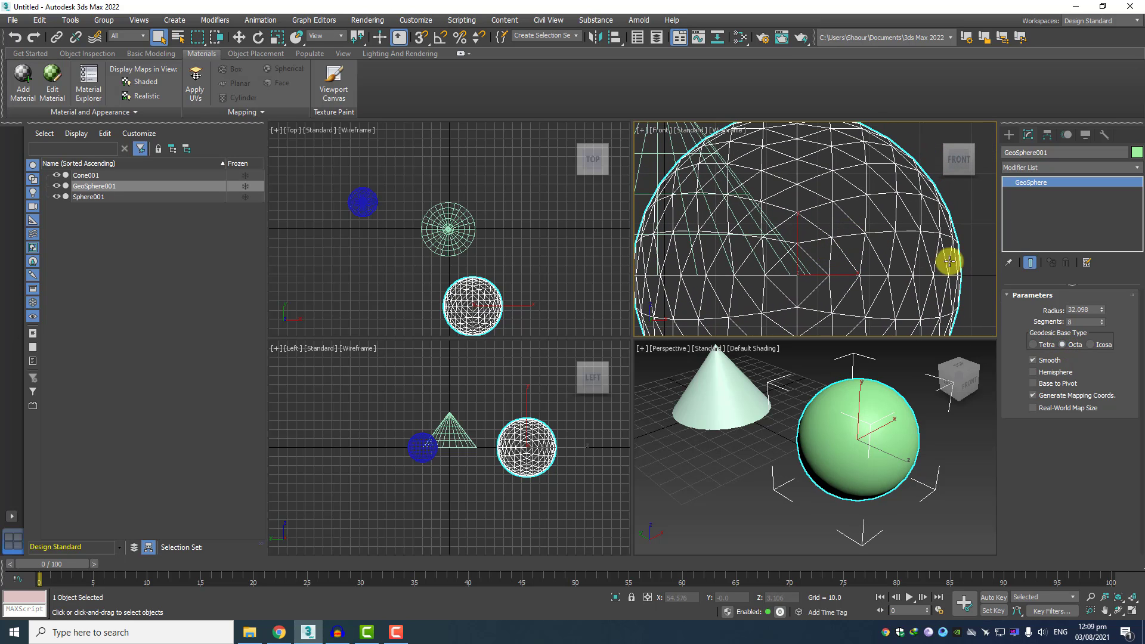
Set the geosphere's geodesic base type to Icosa and examine its wireframe in the front view.
{"action": "left_click", "coordinate": [1090, 344]}
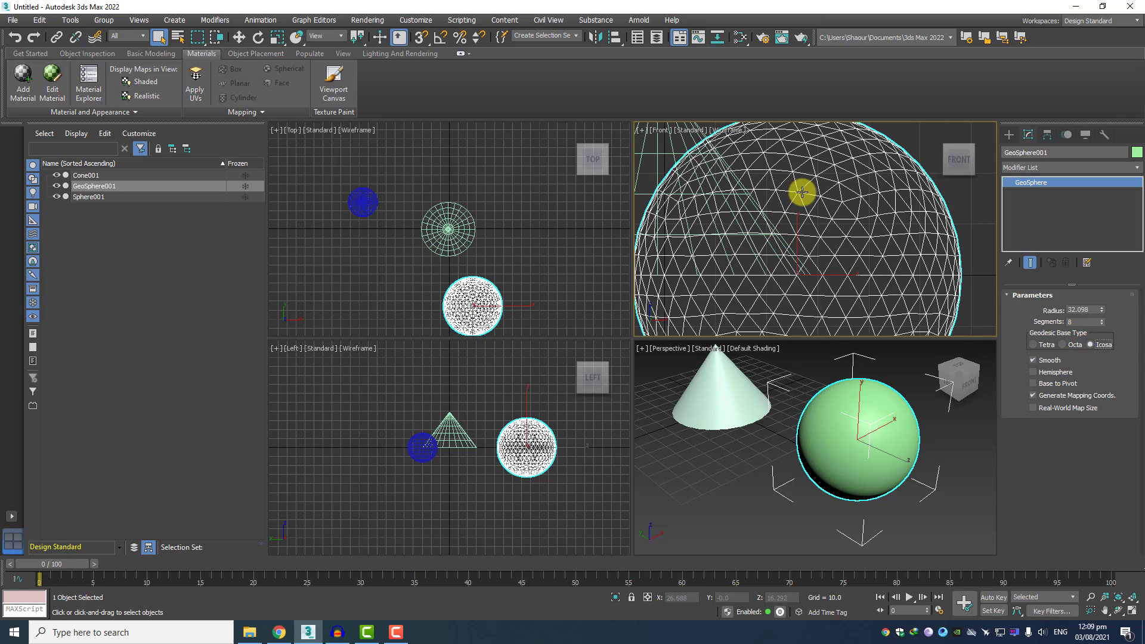
{"action": "scroll", "coordinate": [824, 181], "scroll_direction": "up", "scroll_amount": 2}
{"action": "scroll", "coordinate": [823, 182], "scroll_direction": "down", "scroll_amount": 4}
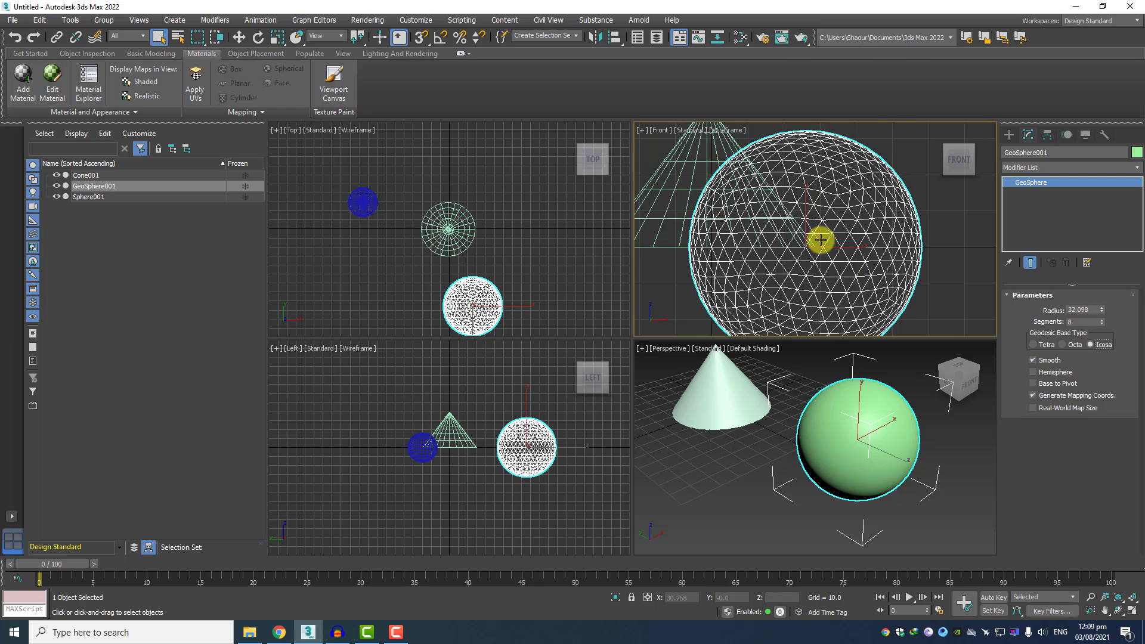
{"action": "mouse_move", "coordinate": [821, 240]}
{"action": "middle_mouse_down"}
{"action": "mouse_move", "coordinate": [823, 214]}
{"action": "mouse_move", "coordinate": [823, 225]}
{"action": "middle_mouse_up"}
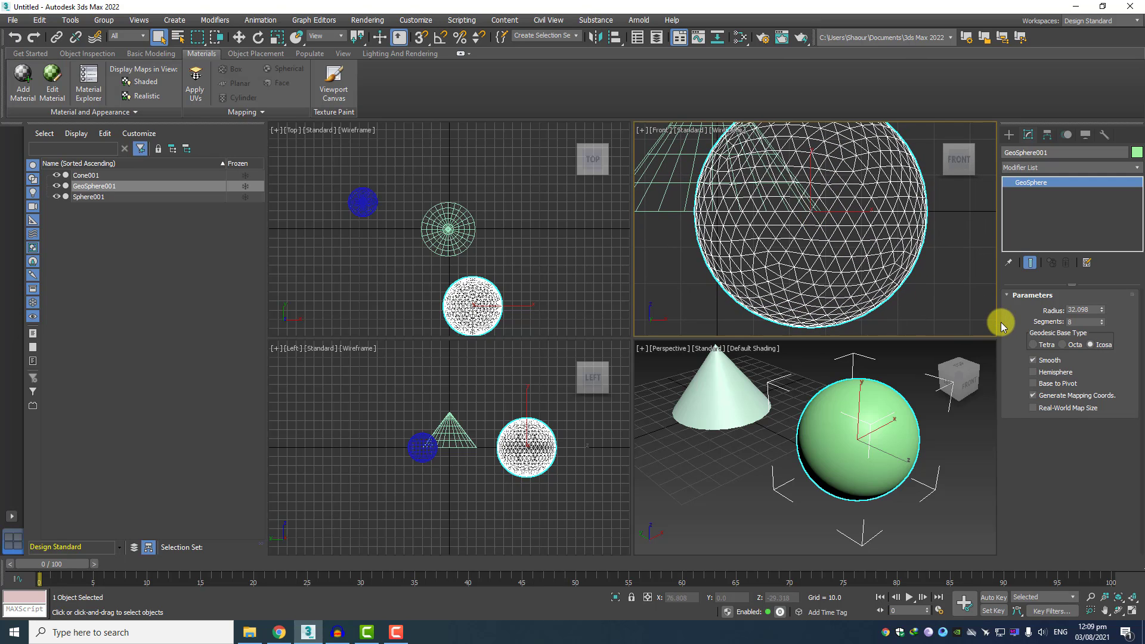
Turn on Hemisphere for the geosphere to preview the half shape, and turn it off again.
{"action": "middle_click_drag", "start_coordinate": [905, 232], "coordinate": [906, 254]}
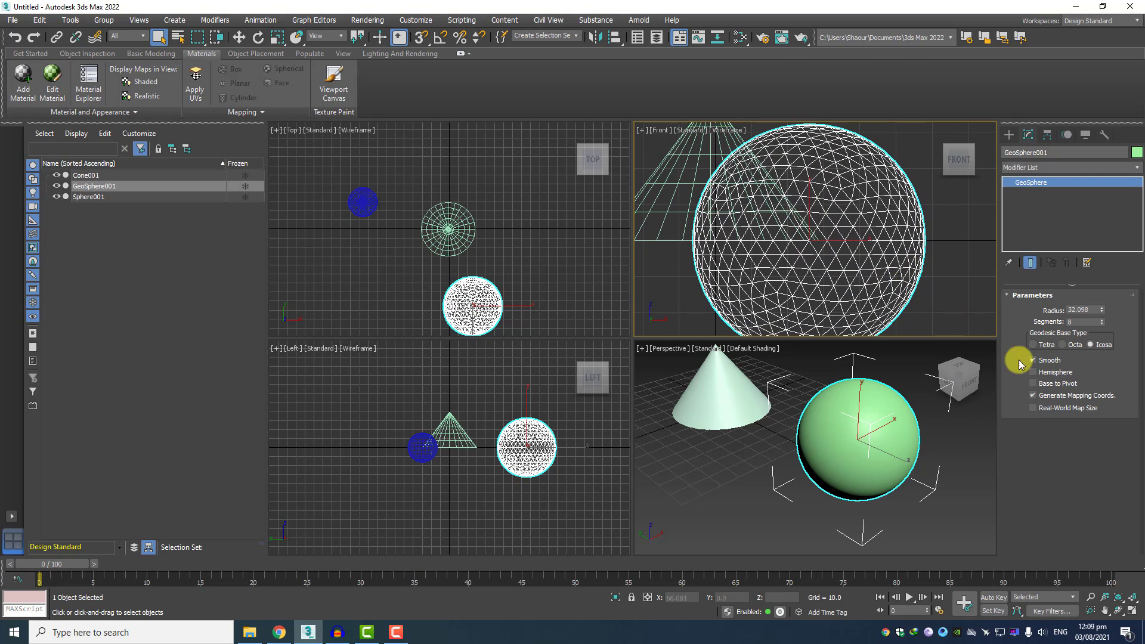
{"action": "left_click", "coordinate": [1067, 374]}
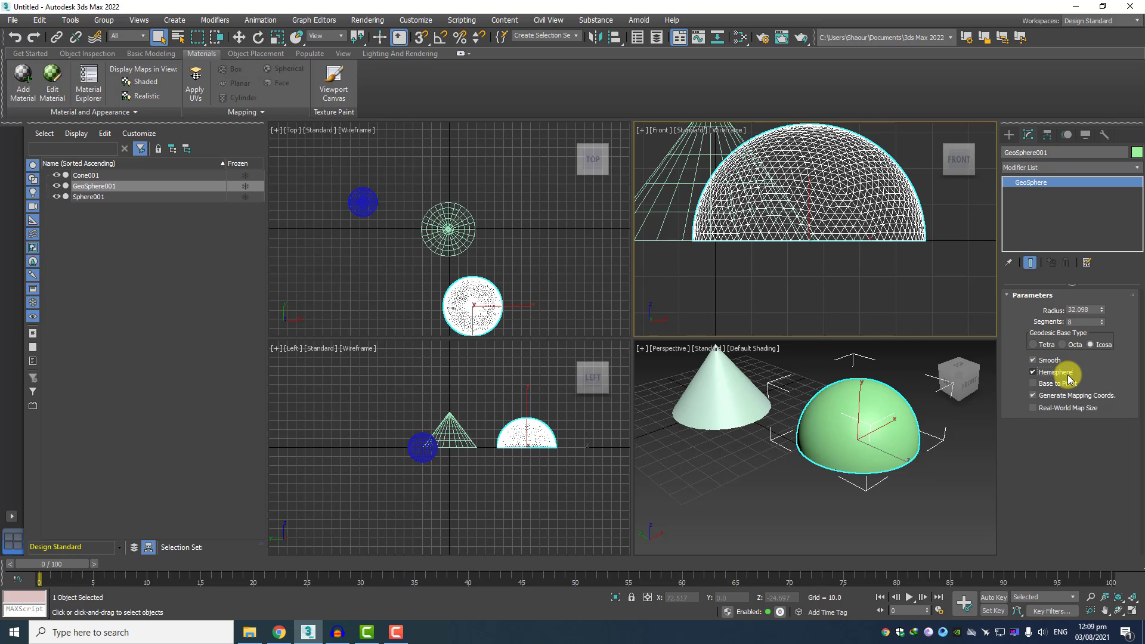
{"action": "left_click", "coordinate": [1068, 376]}
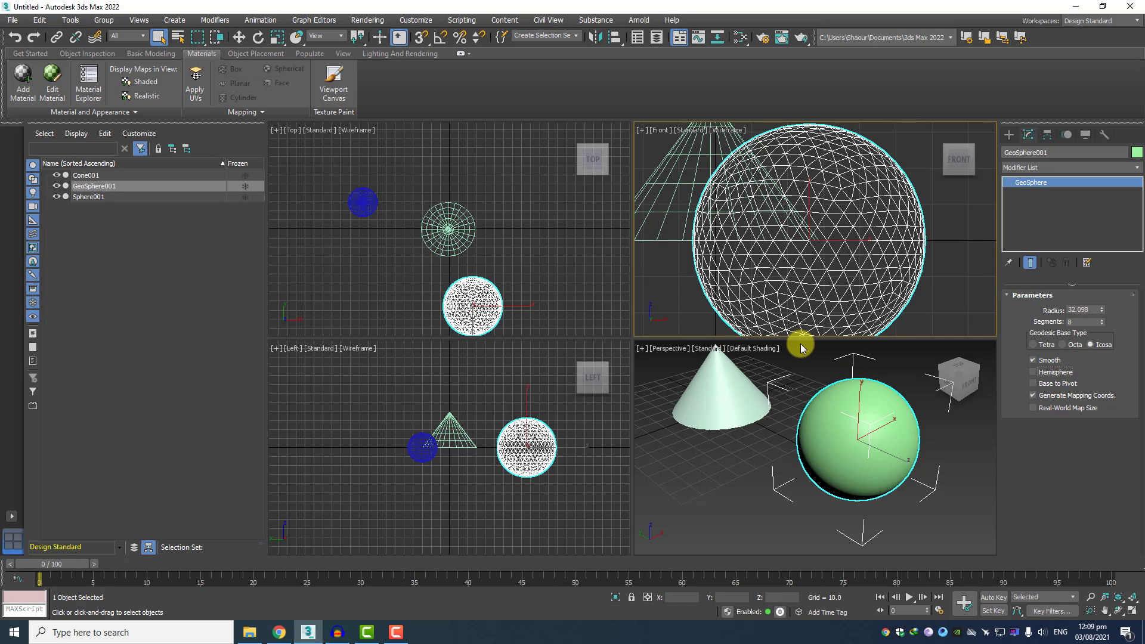
Return to object creation and review the standard primitives and the other geometry categories, keeping Standard Primitives.
{"action": "left_click", "coordinate": [1009, 136]}
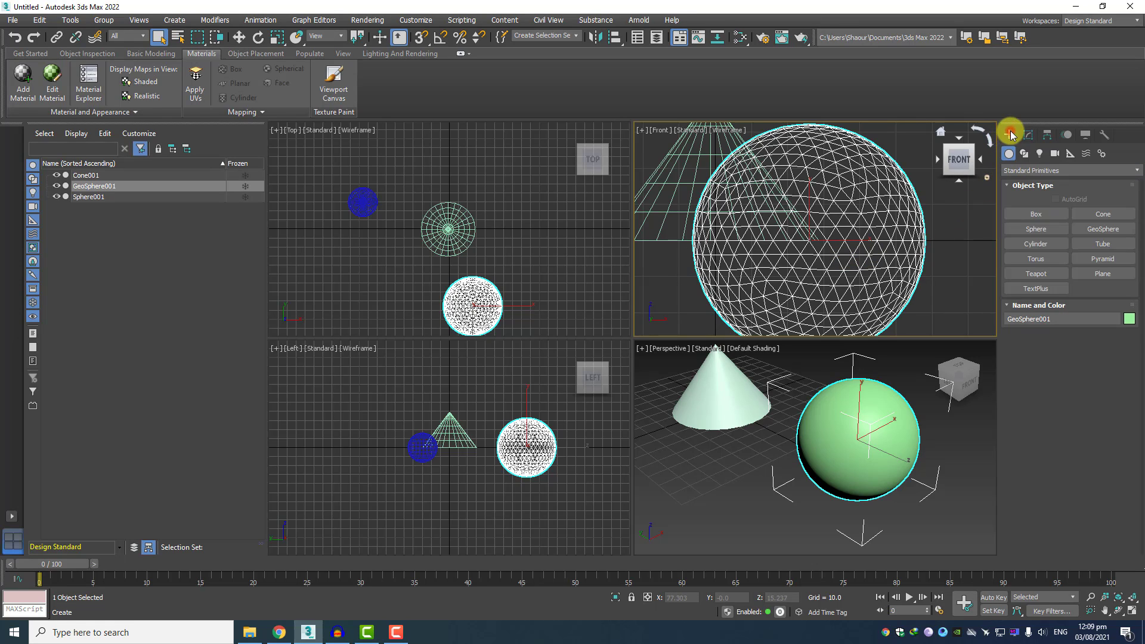
{"action": "scroll", "coordinate": [816, 302], "scroll_direction": "down", "scroll_amount": 3}
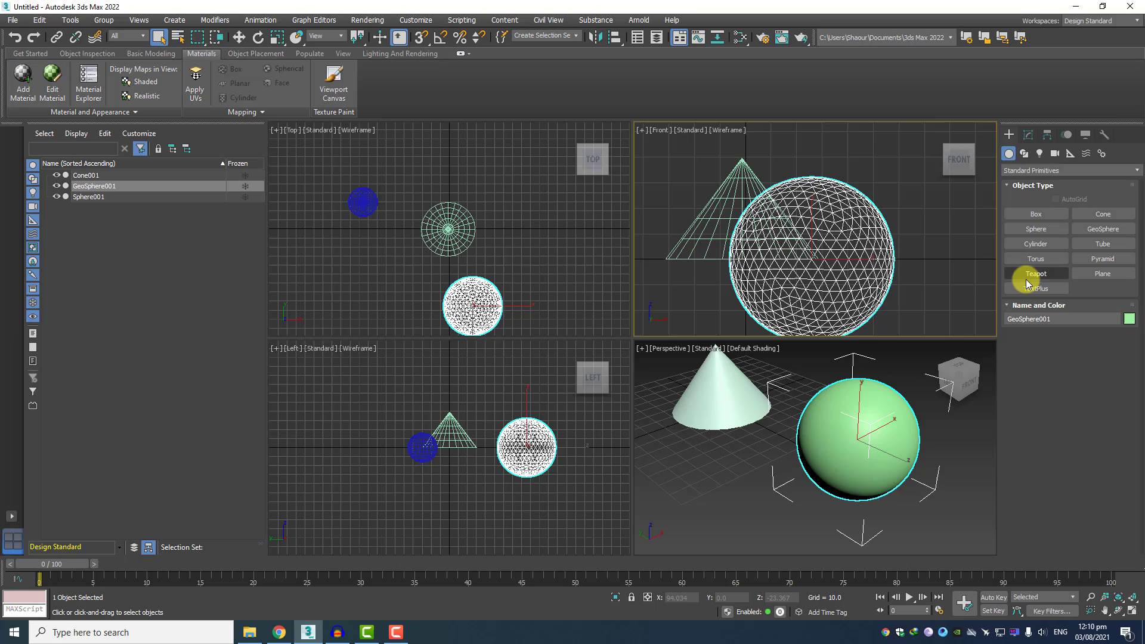
{"action": "left_click", "coordinate": [1060, 172]}
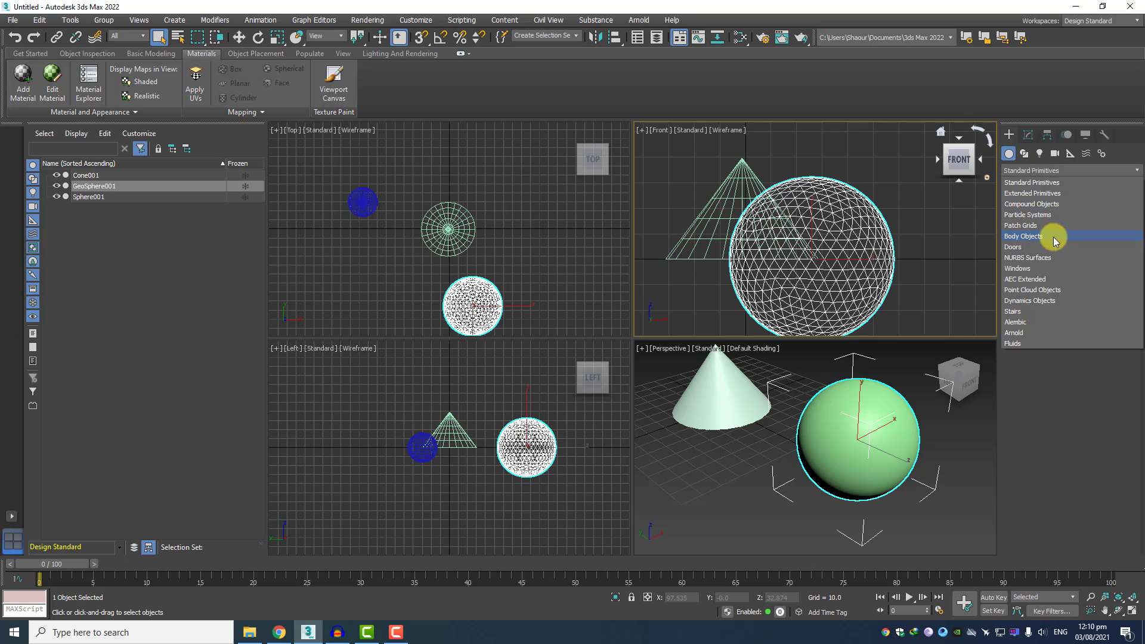
{"action": "left_click", "coordinate": [1091, 409]}
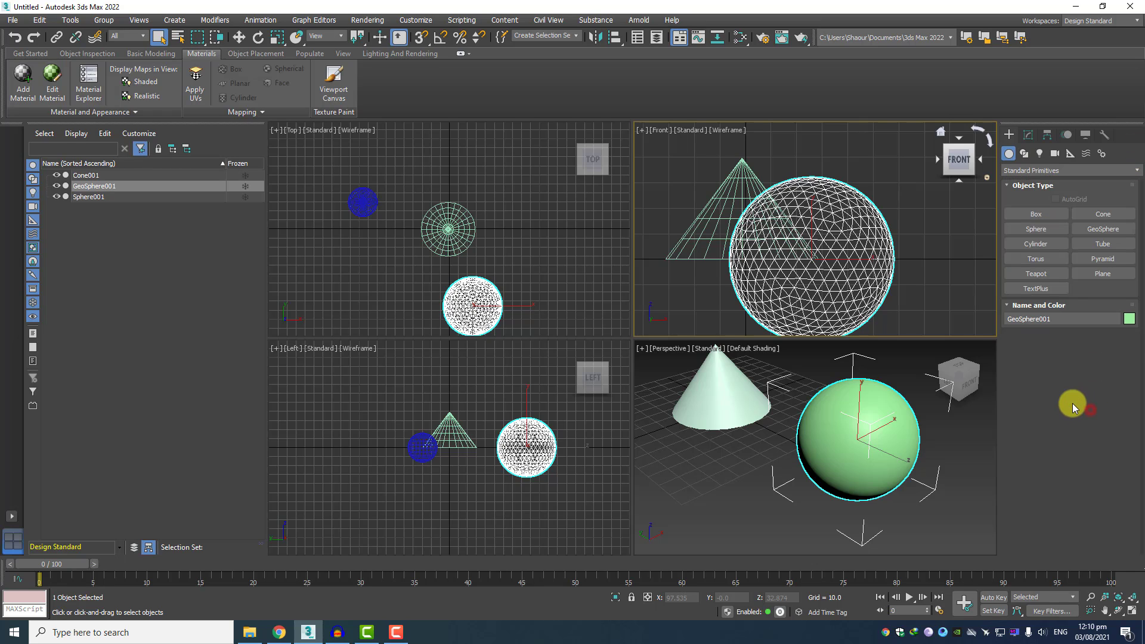